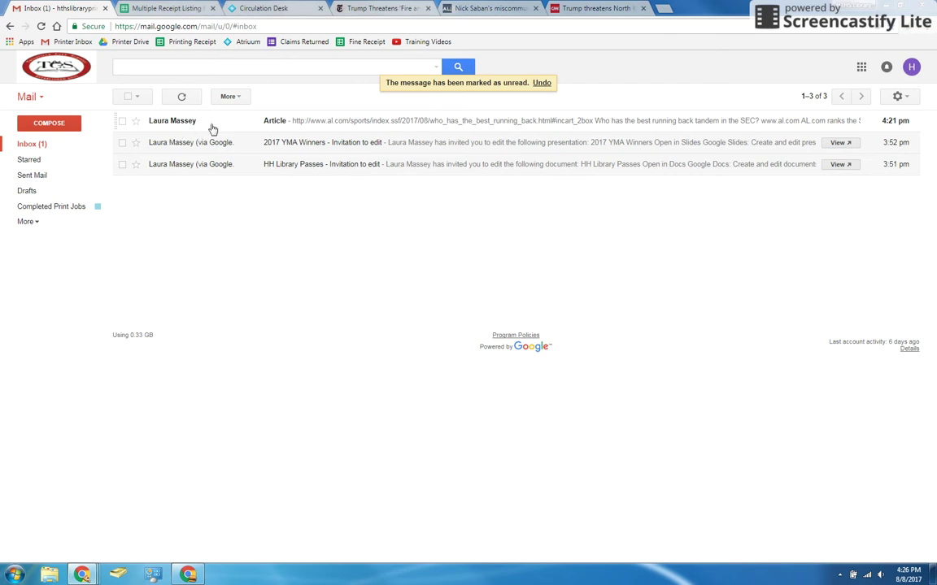
Check the article-request email and its al.com link, then switch to the NYT 'Fire and Fury' article.
left_click(195, 120)
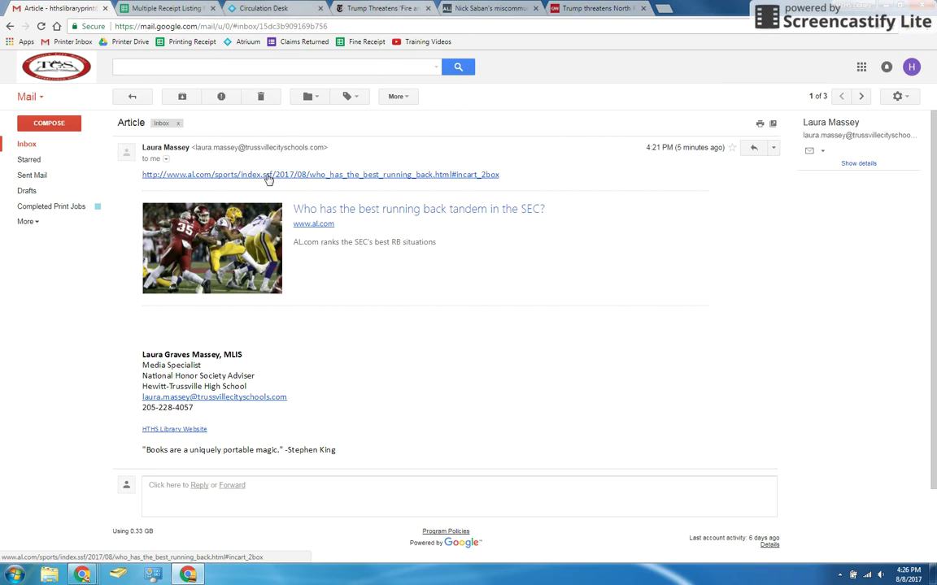
left_click(266, 175)
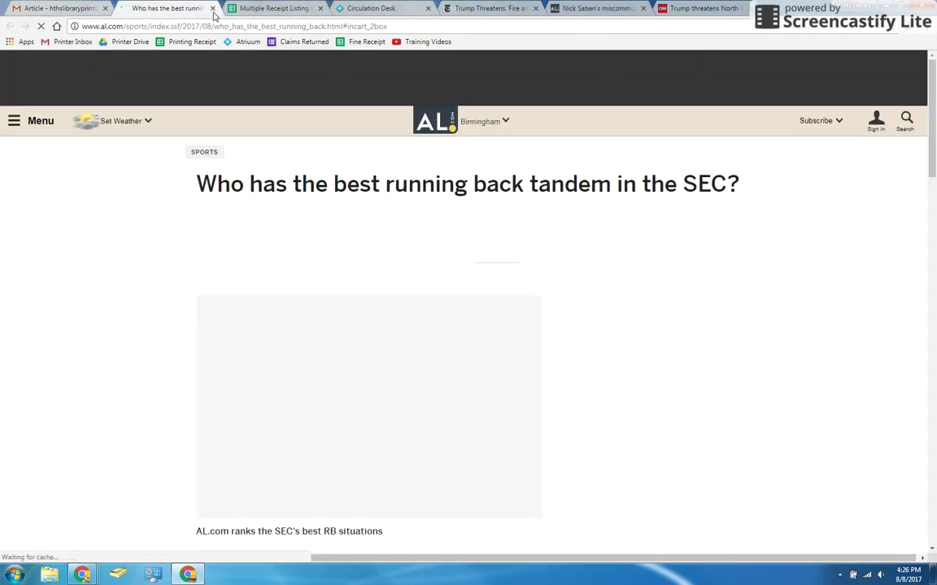
left_click(212, 9)
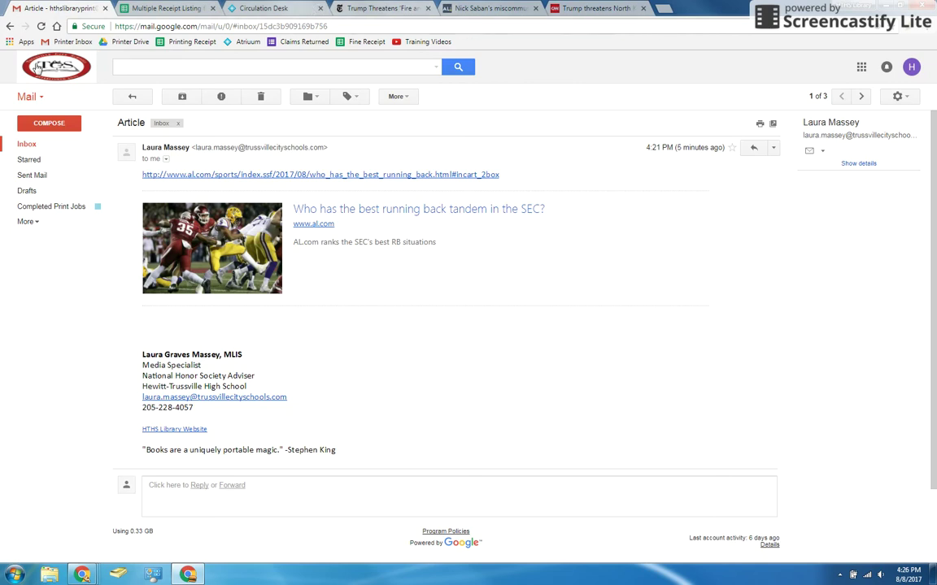
left_click(376, 8)
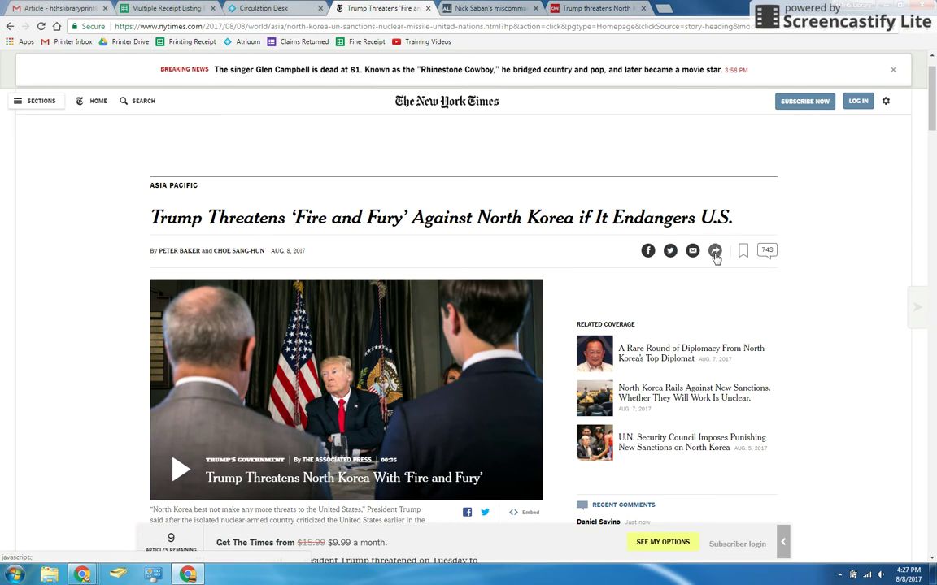
left_click(715, 253)
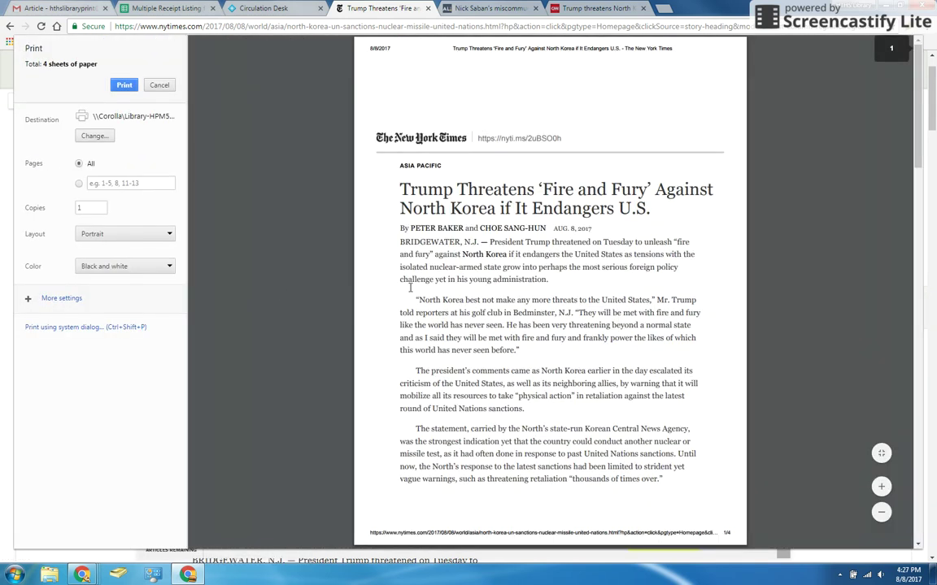
scroll(567, 272, "down", 15)
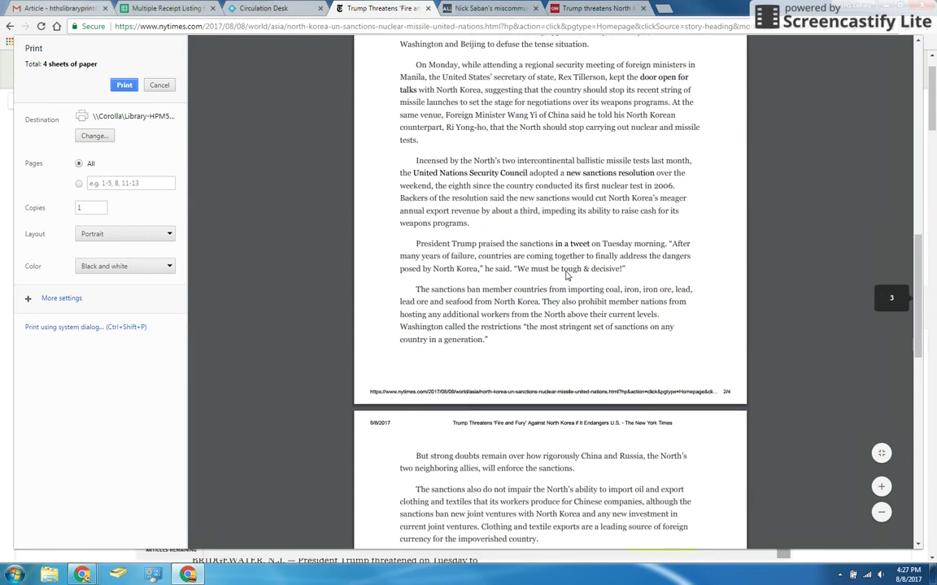
scroll(567, 271, "down", 5)
scroll(566, 271, "up", 20)
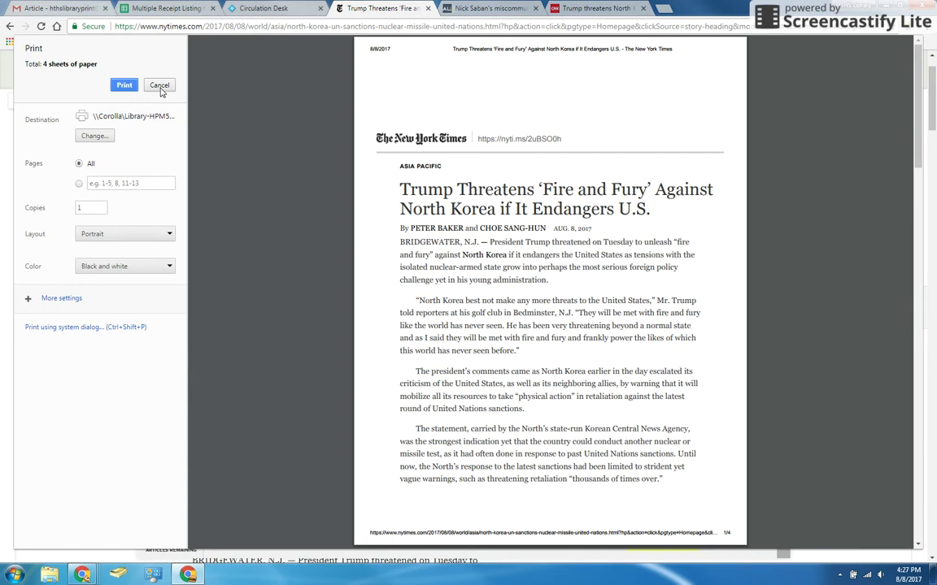
Cancel the four-page NYT print, close that article, and review the Saban al.com article.
left_click(160, 90)
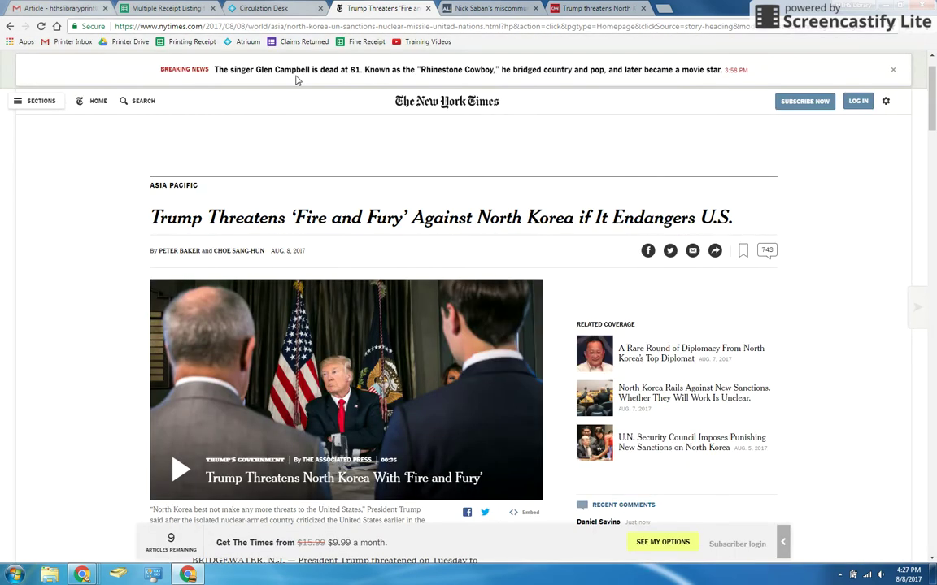
left_click(429, 8)
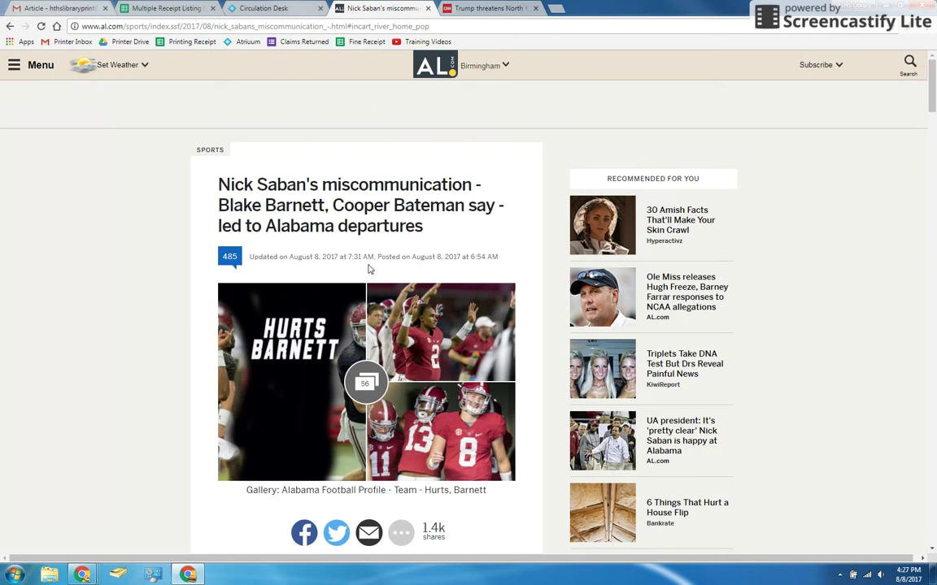
scroll(368, 269, "down", 3)
left_click(403, 283)
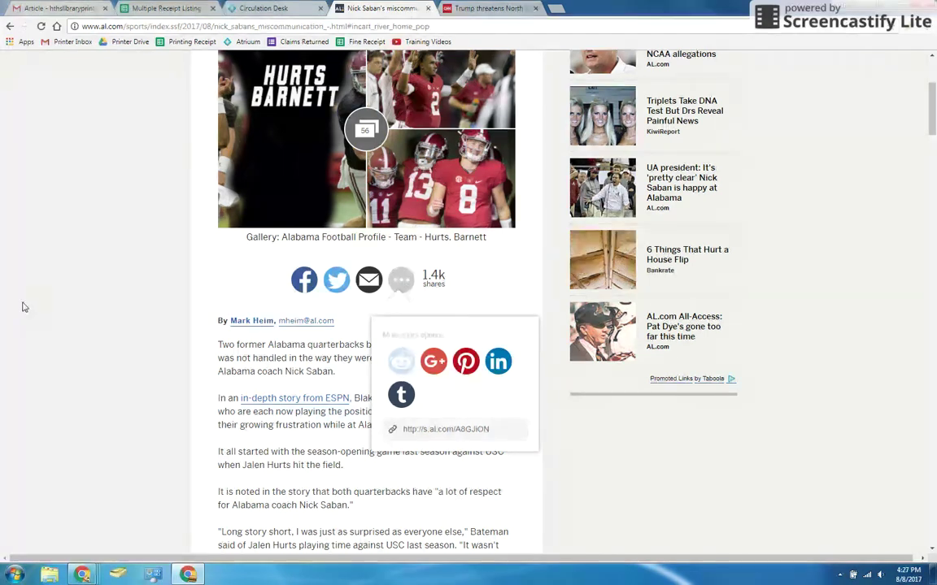
scroll(361, 219, "down", 1)
left_click(400, 224)
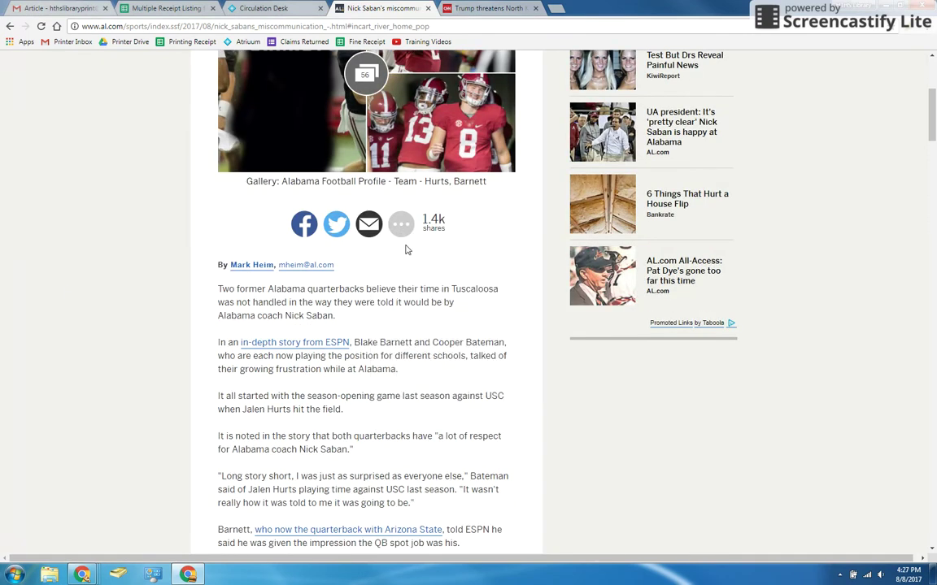
scroll(355, 274, "down", 9)
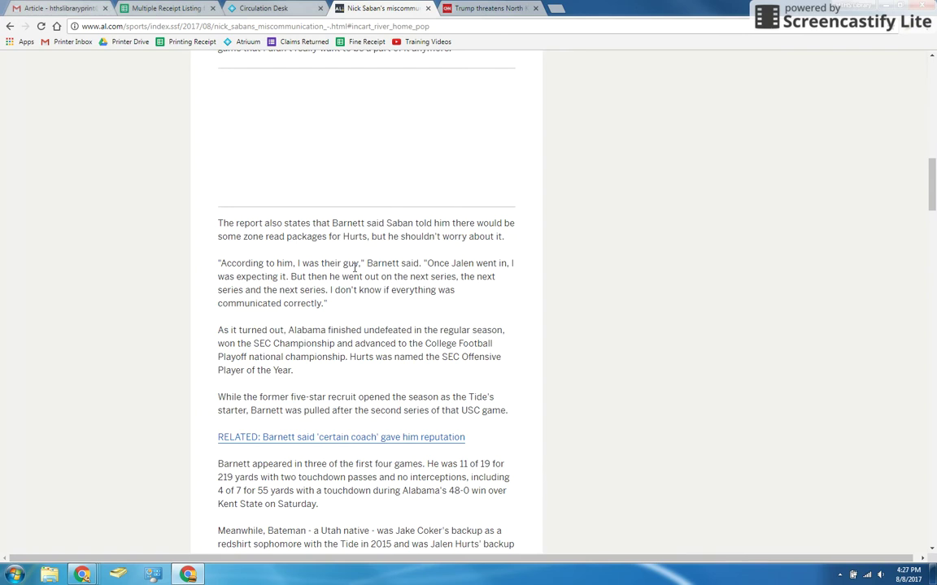
scroll(355, 268, "down", 5)
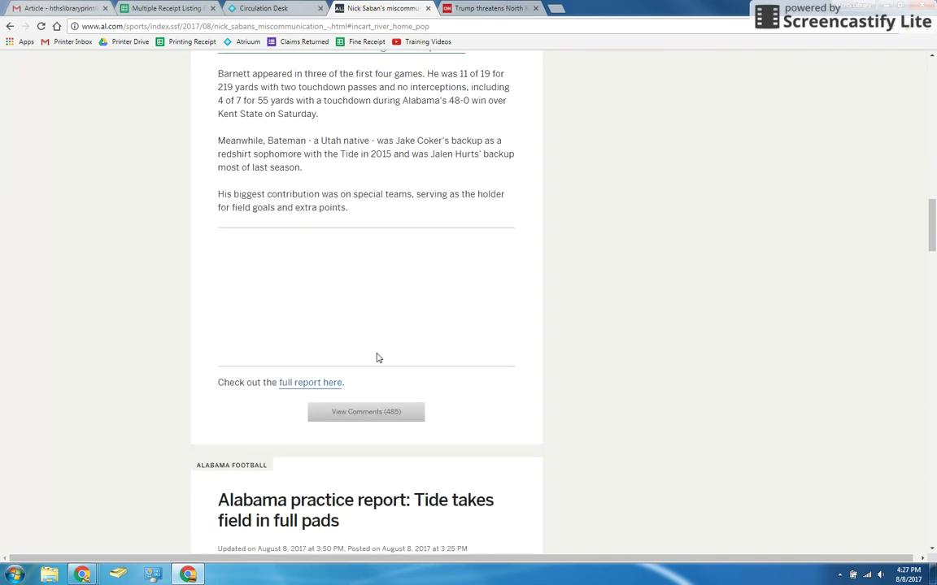
scroll(534, 329, "up", 14)
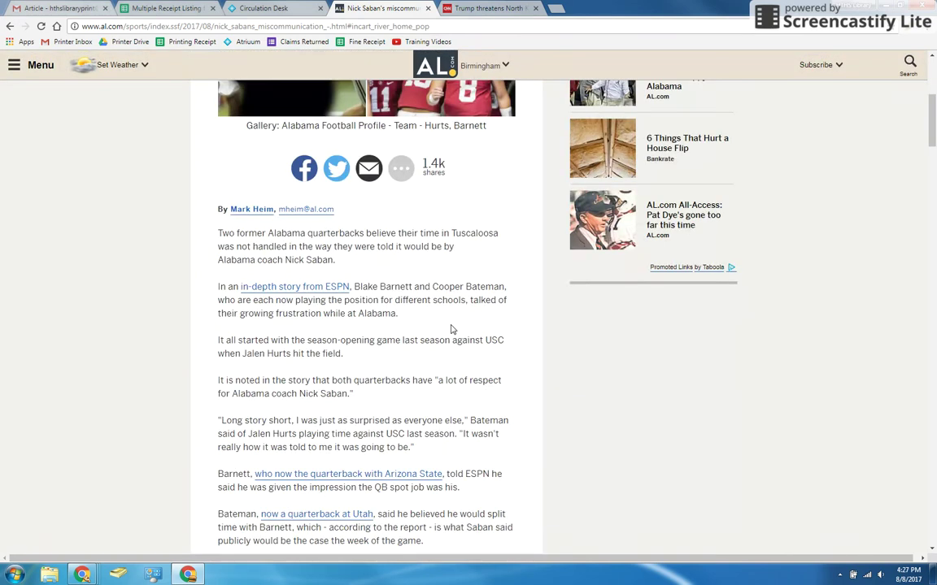
scroll(452, 330, "up", 5)
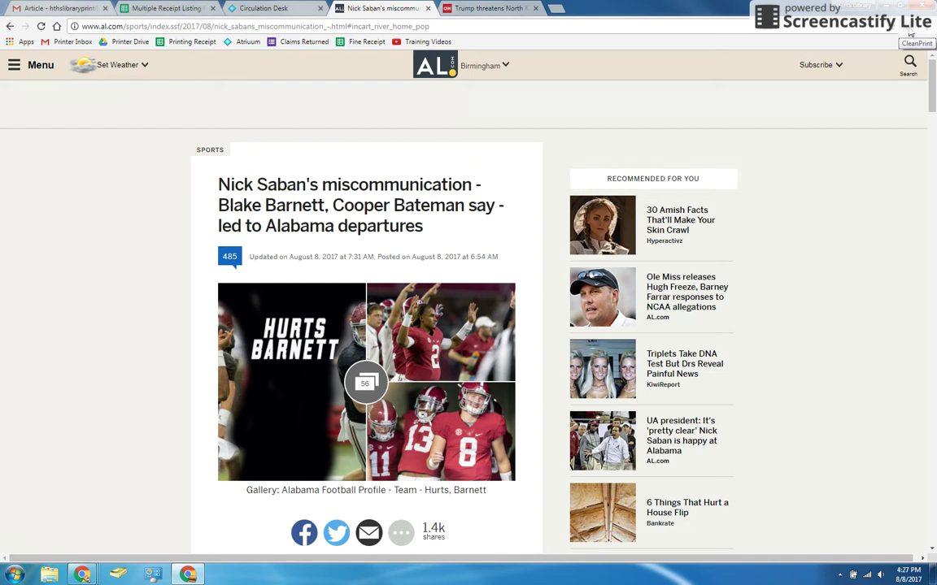
Load the Saban article in CleanPrint and scroll through its content.
left_click(910, 34)
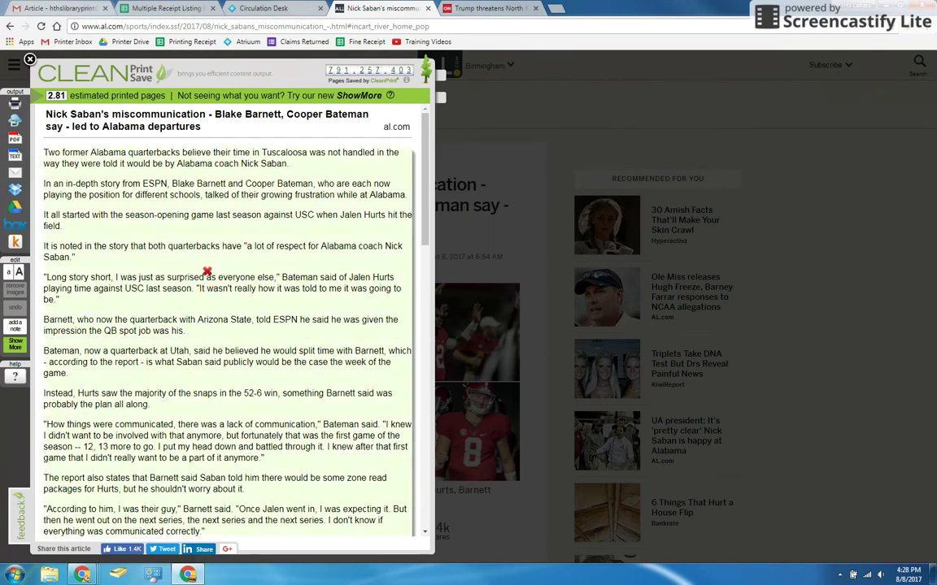
scroll(203, 285, "down", 3)
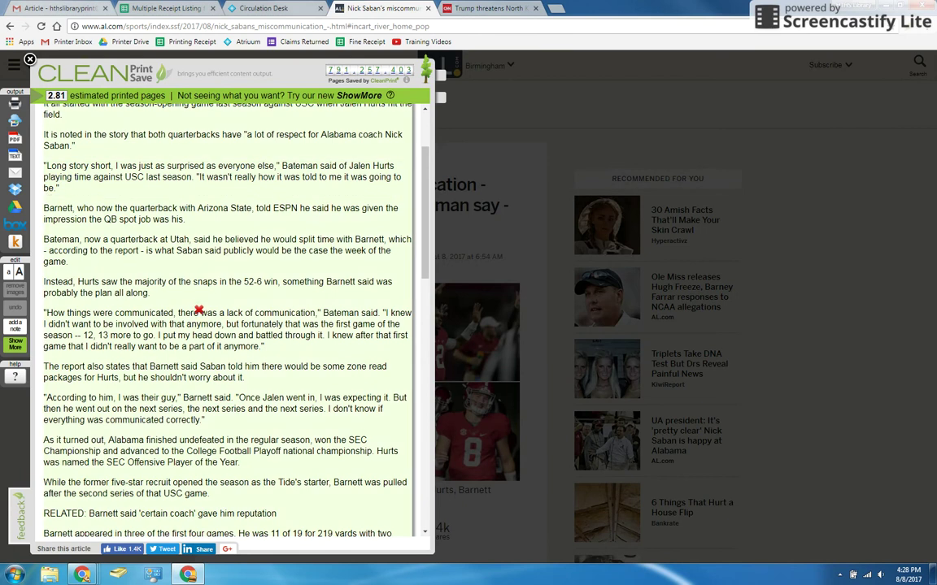
scroll(198, 310, "down", 6)
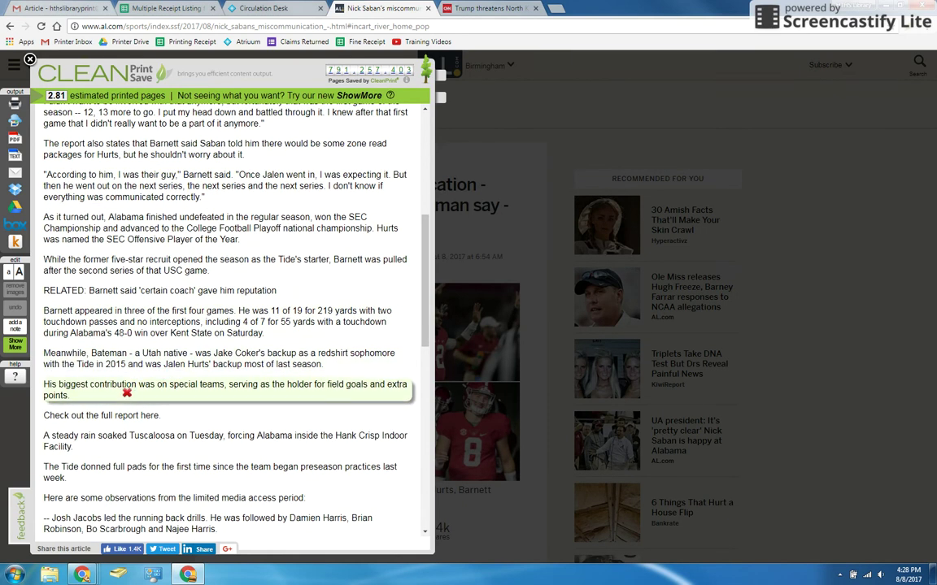
scroll(127, 392, "down", 2)
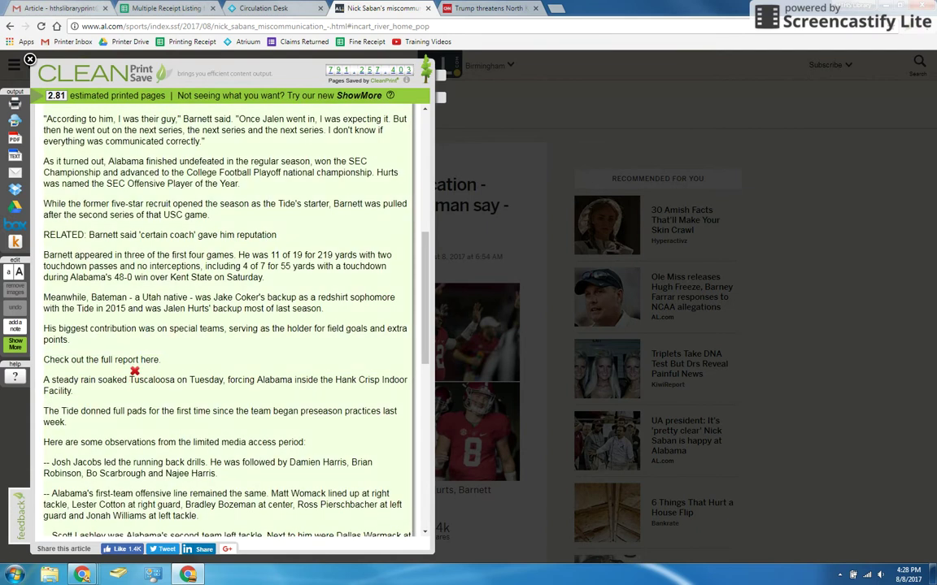
Delete the full-report line, Tuscaloosa rain paragraph, Tide and Auburn practice notes, and RELATED line.
left_click(135, 360)
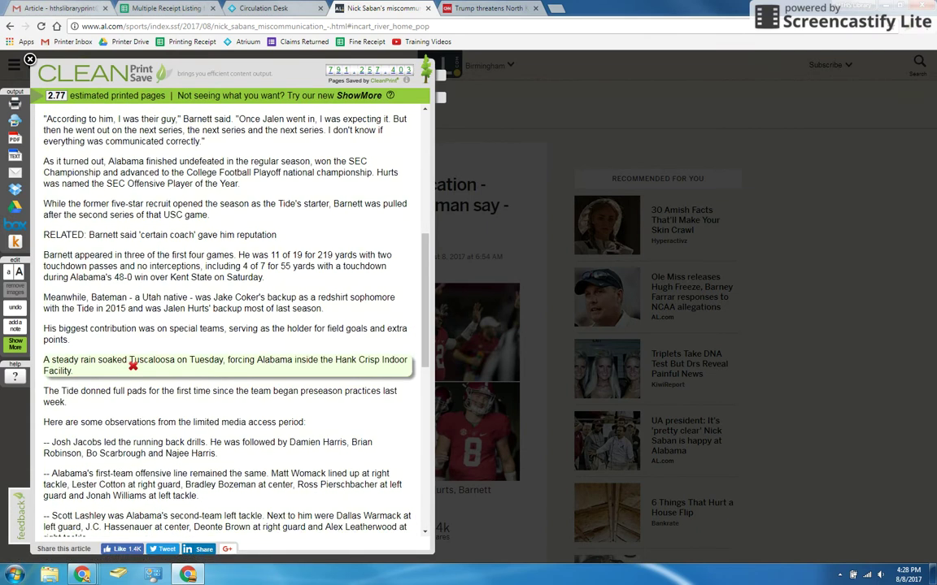
left_click(133, 365)
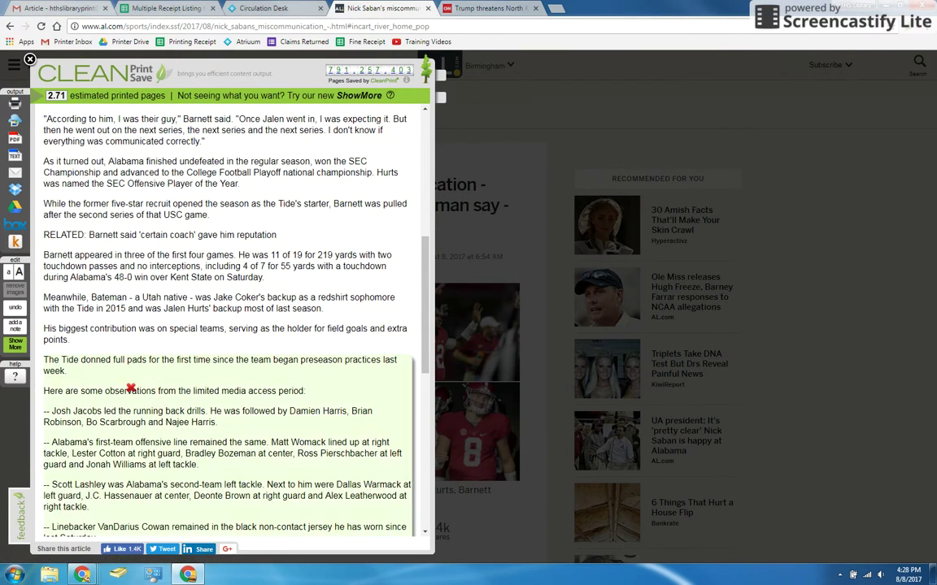
left_click(130, 389)
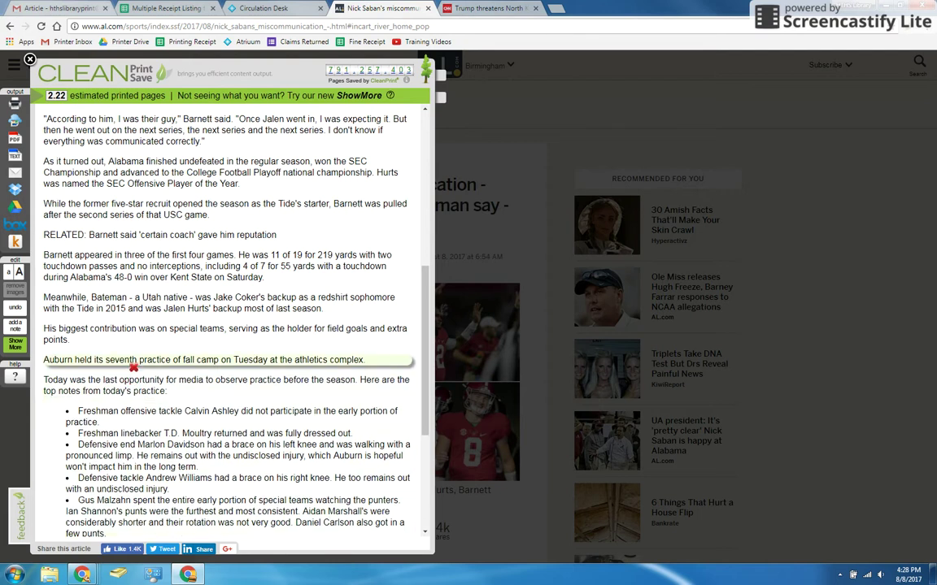
left_click(134, 371)
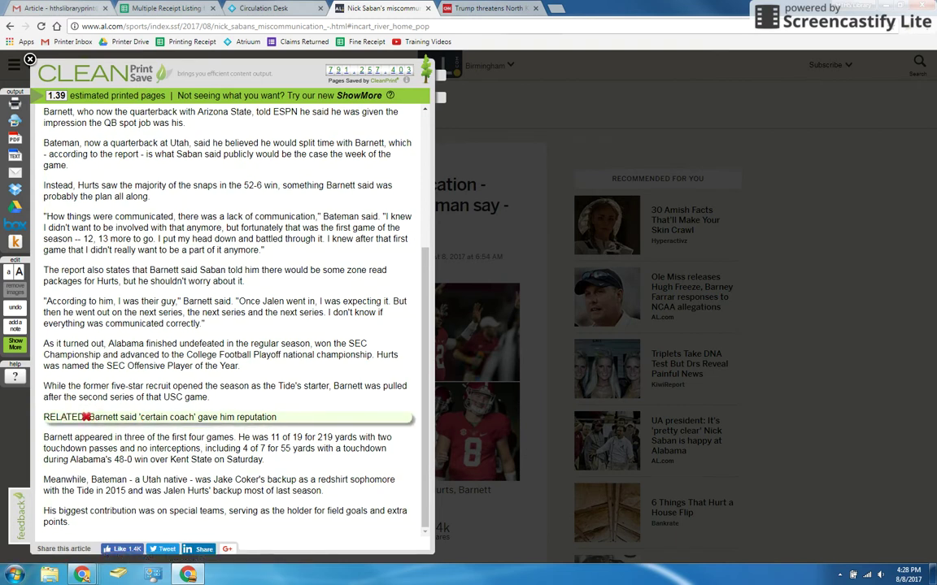
left_click(77, 416)
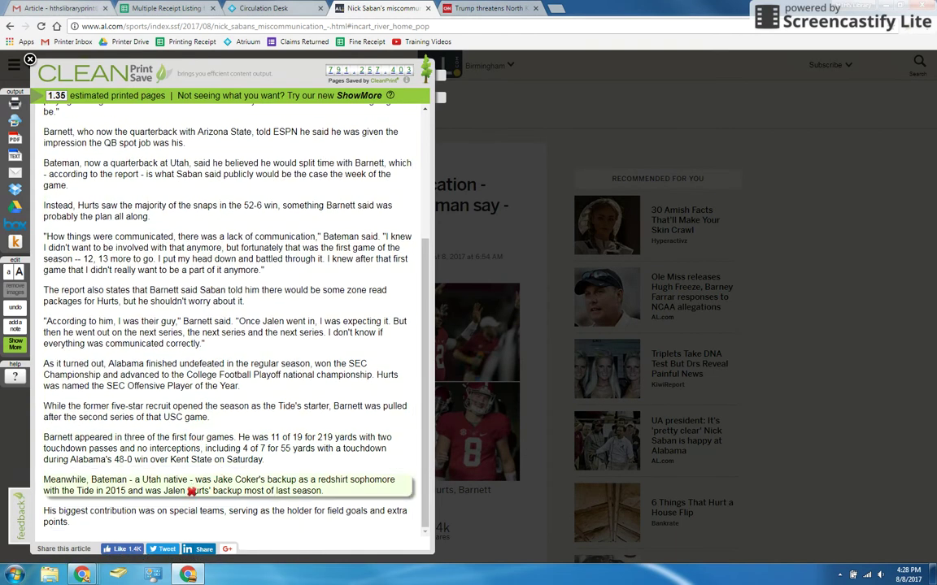
scroll(157, 426, "up", 4)
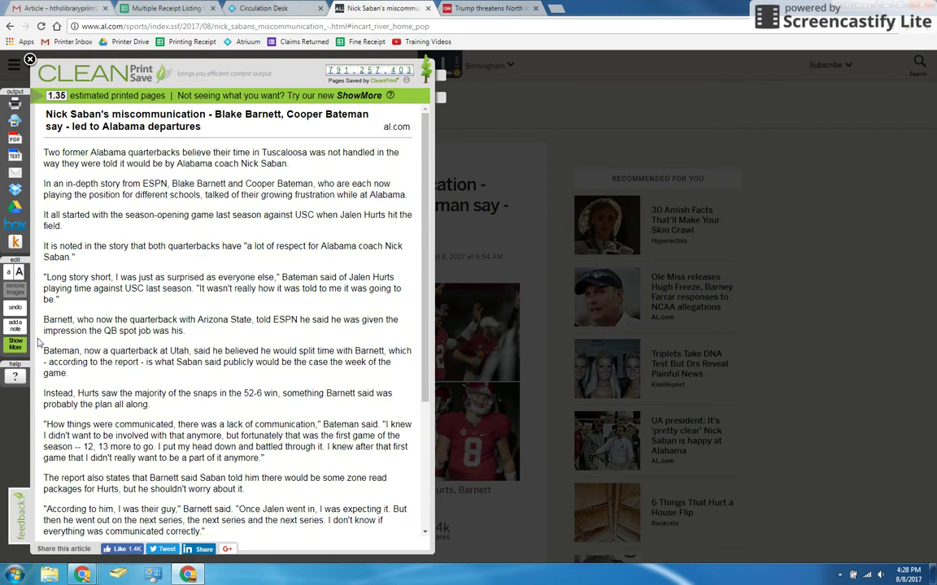
Expand CleanPrint to the full page content, browse it, then return to the trimmed view.
left_click(23, 346)
scroll(122, 267, "up", 4)
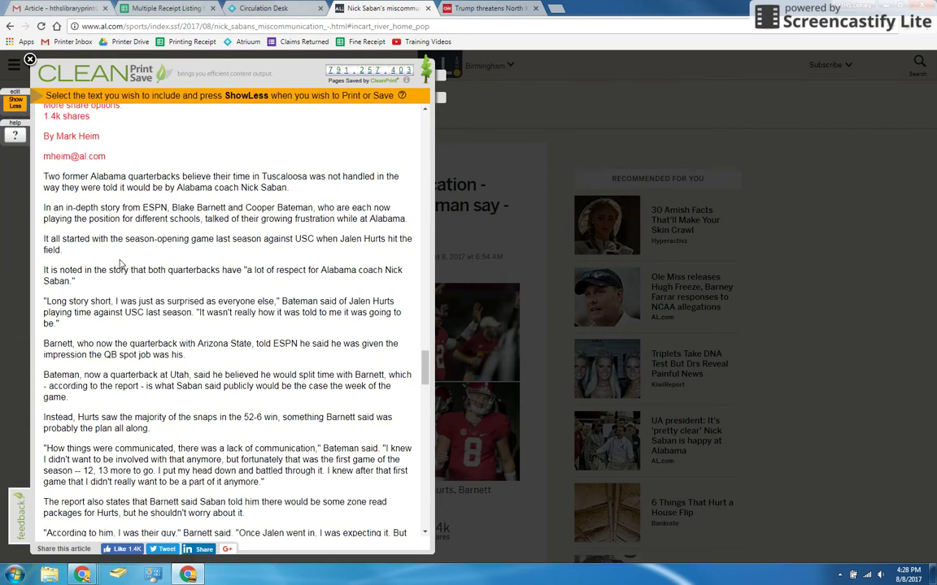
scroll(125, 266, "up", 15)
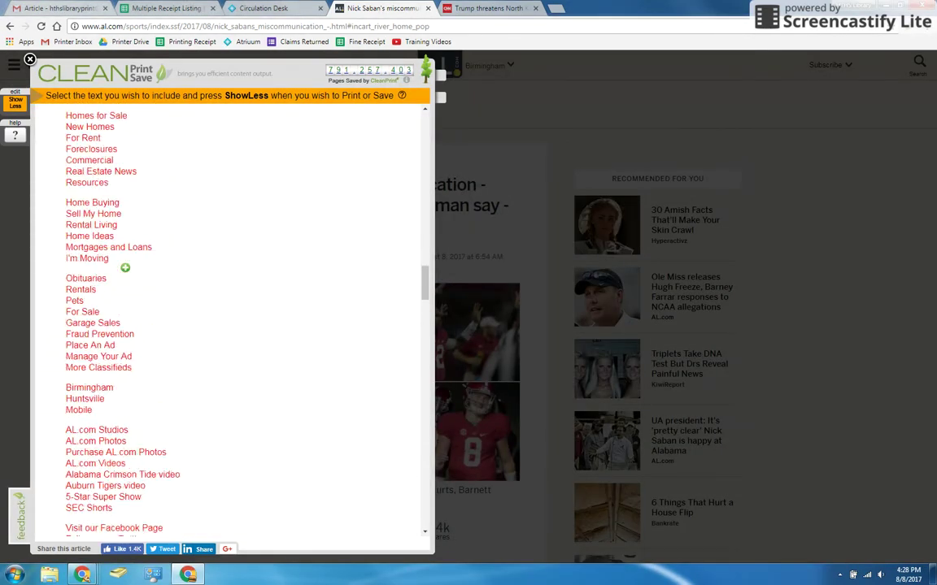
scroll(120, 267, "up", 20)
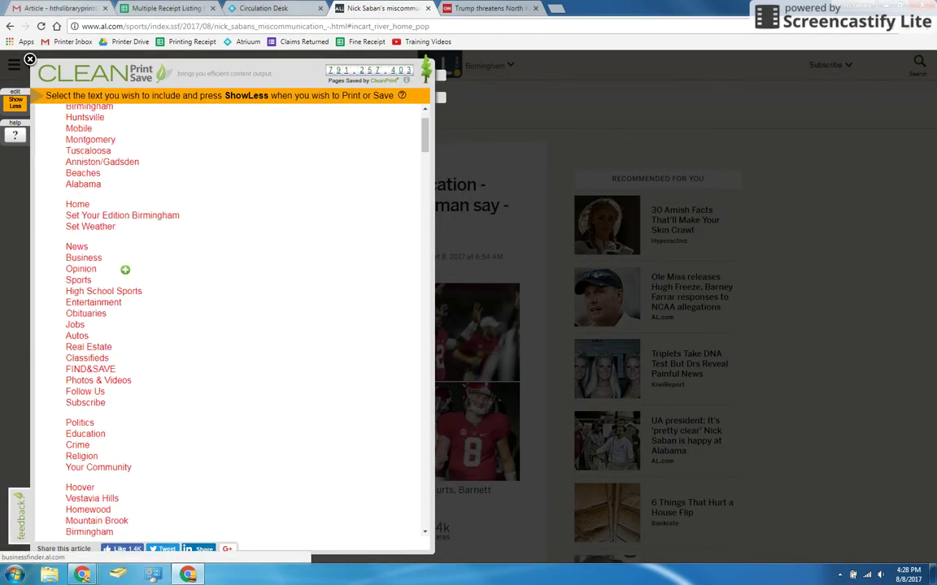
scroll(158, 345, "down", 15)
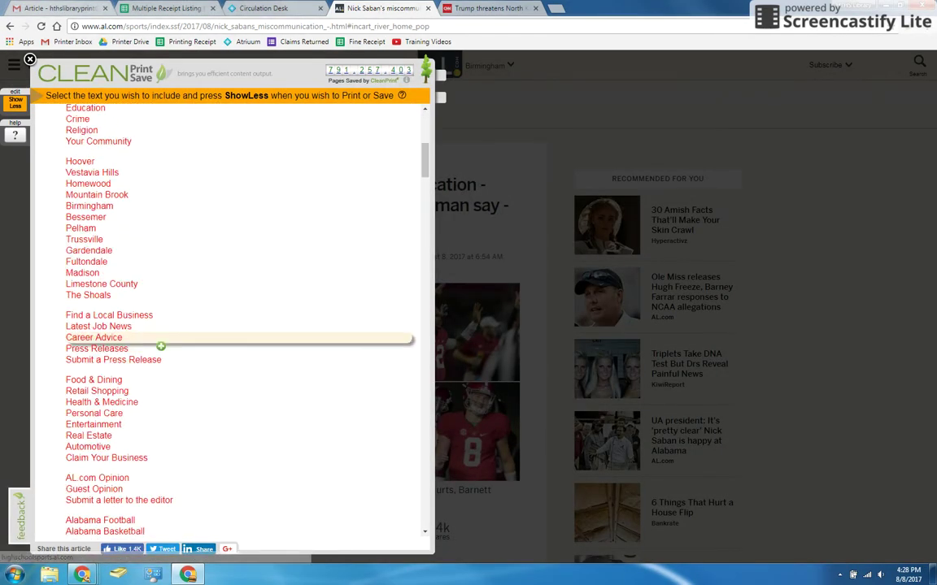
scroll(158, 344, "down", 20)
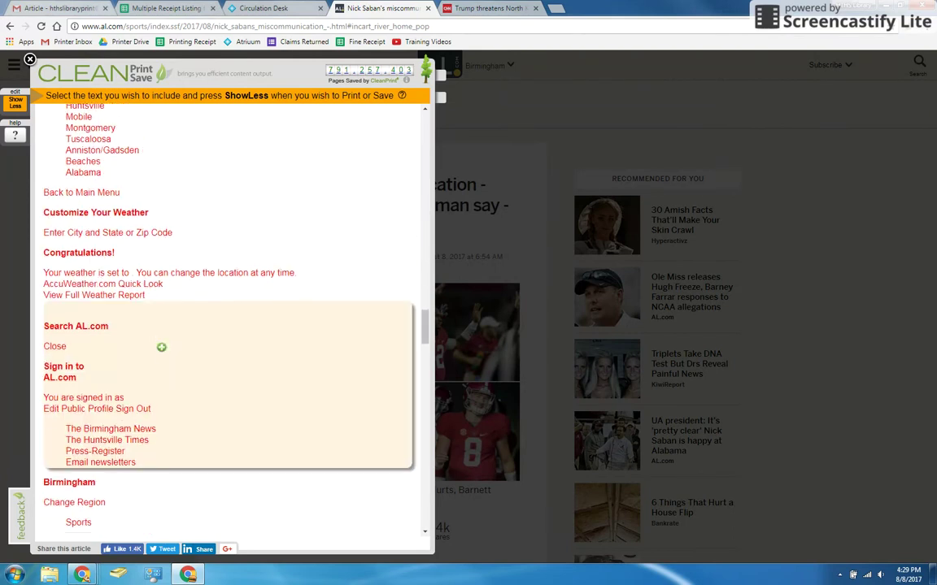
scroll(130, 325, "down", 20)
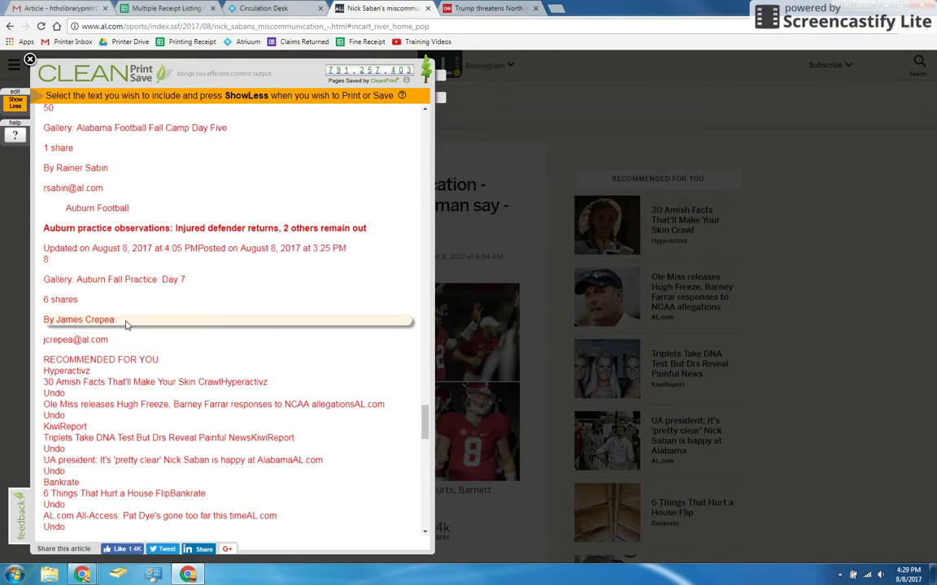
scroll(131, 325, "down", 5)
scroll(130, 326, "up", 20)
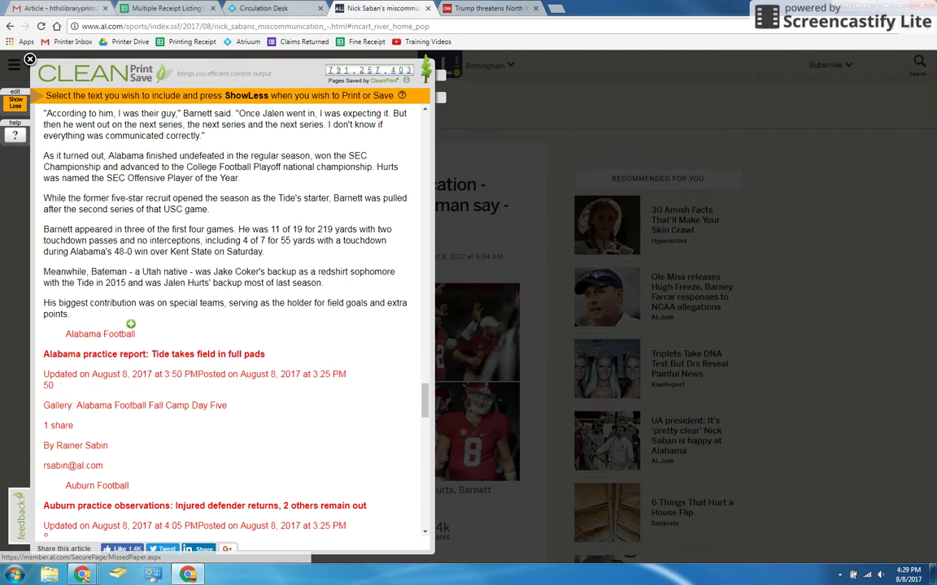
left_click(14, 106)
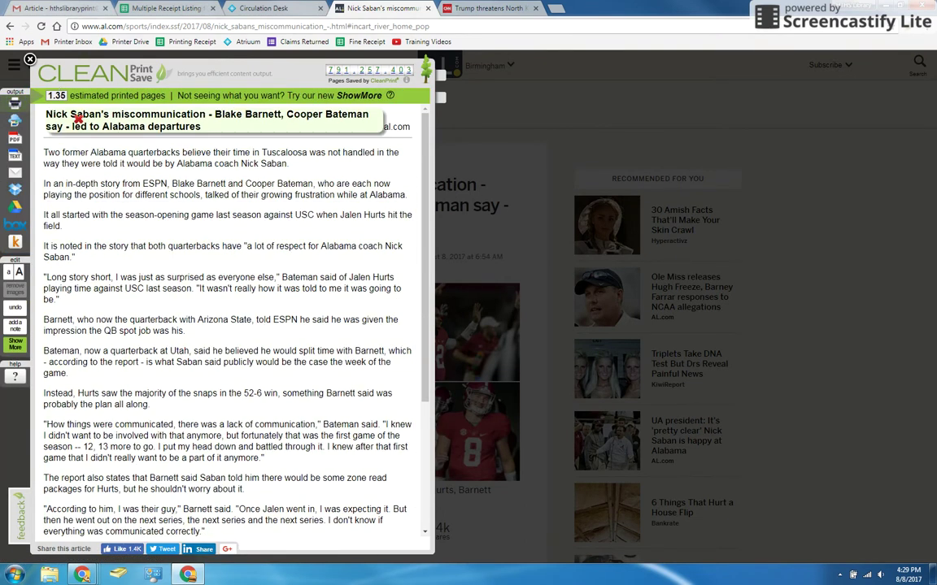
Review the two-sheet print preview, cancel it, and close CleanPrint.
left_click(14, 107)
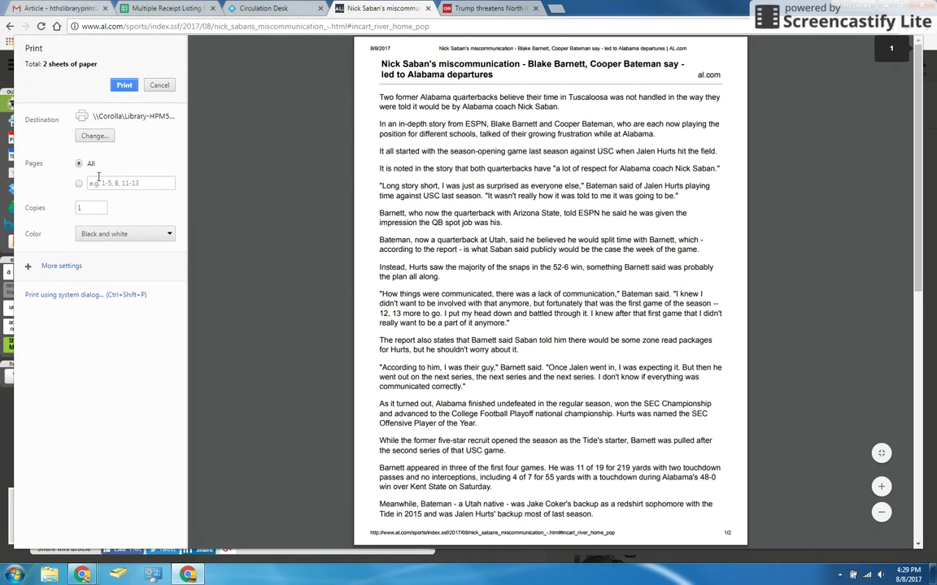
scroll(285, 211, "down", 7)
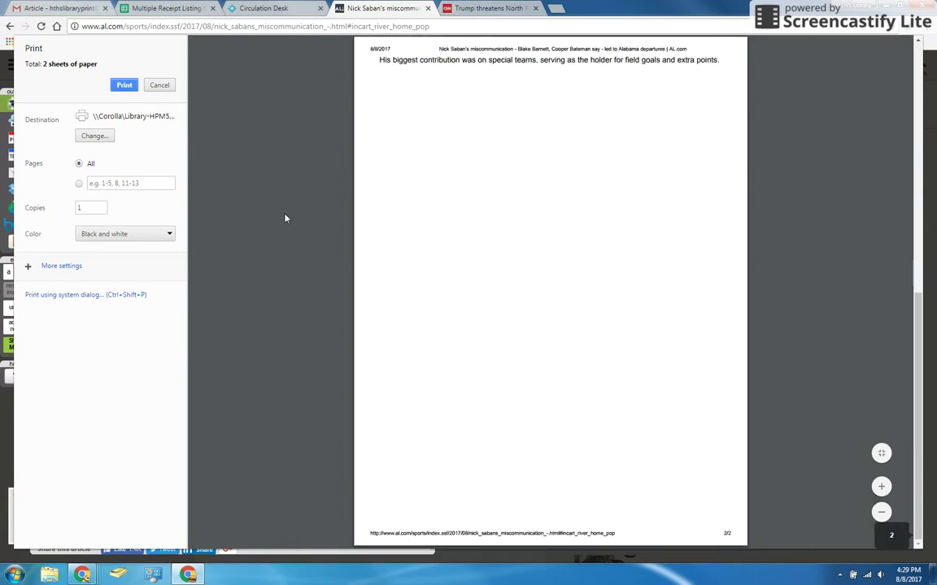
scroll(285, 216, "up", 5)
scroll(284, 219, "up", 3)
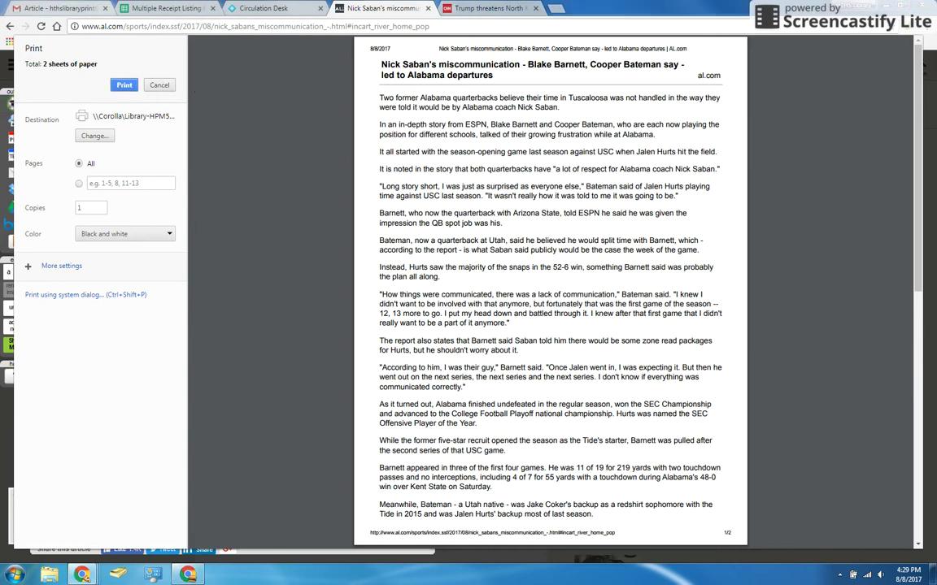
left_click(164, 85)
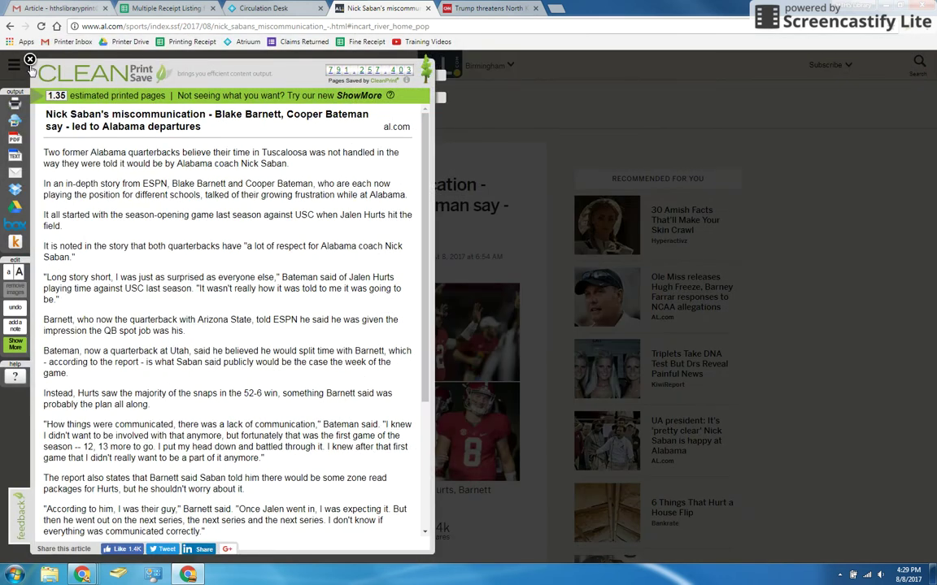
left_click(29, 60)
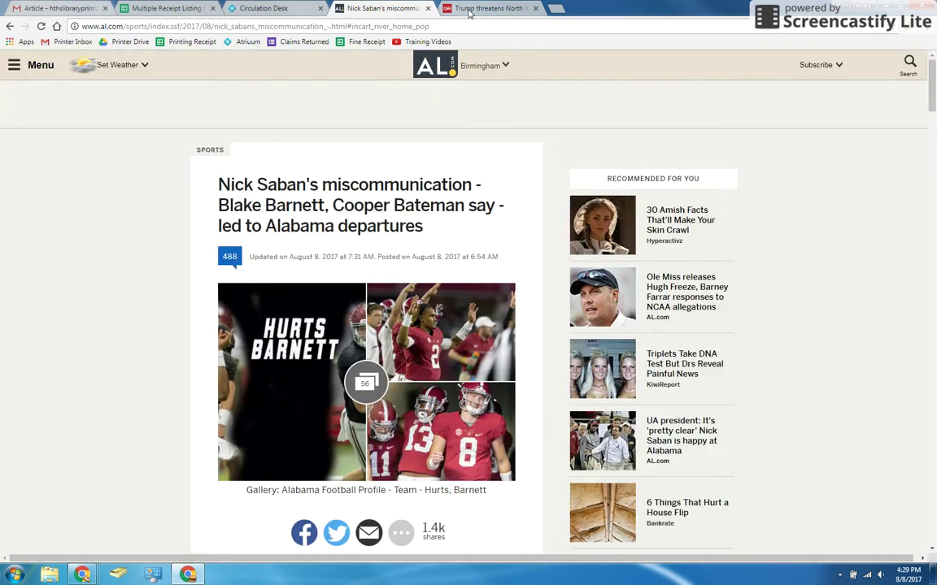
Go to the CNN North Korea article and look through its sharing options.
left_click(470, 9)
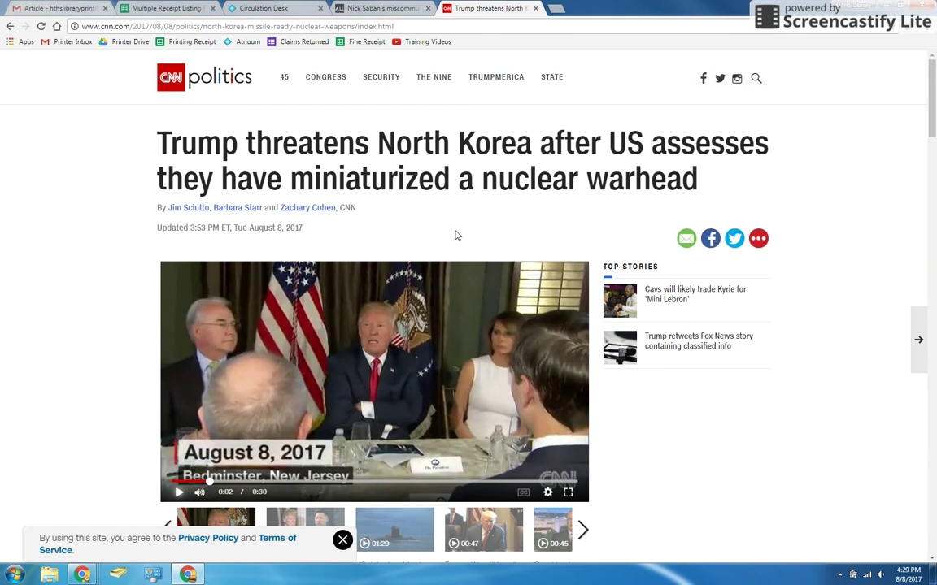
scroll(457, 235, "down", 5)
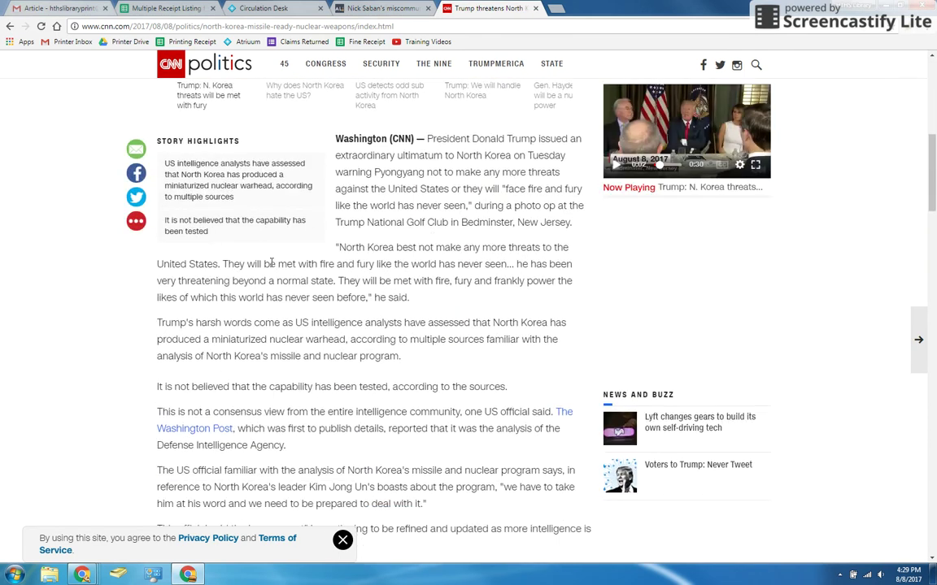
left_click(136, 220)
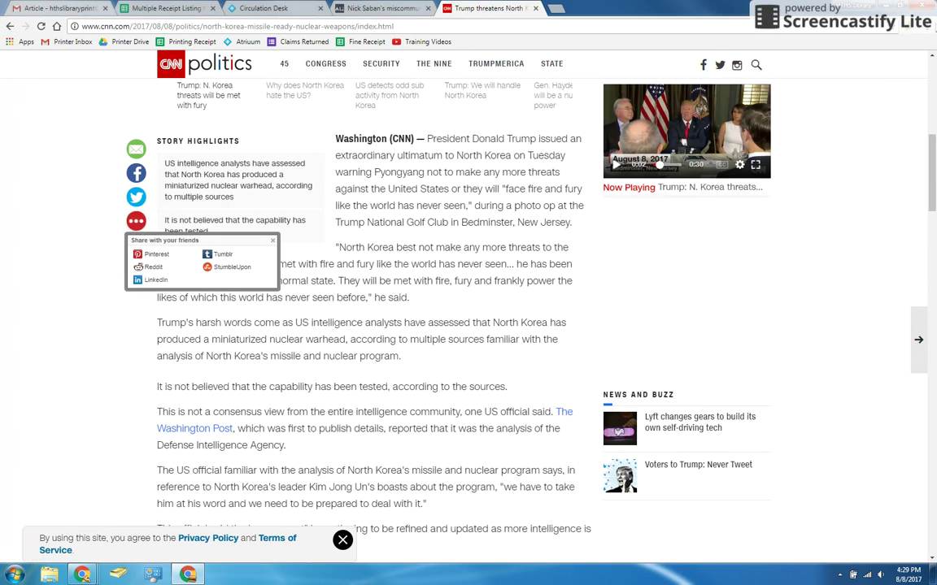
Try a CleanPrint version of the CNN article with full content shown, then close it.
left_click(819, 34)
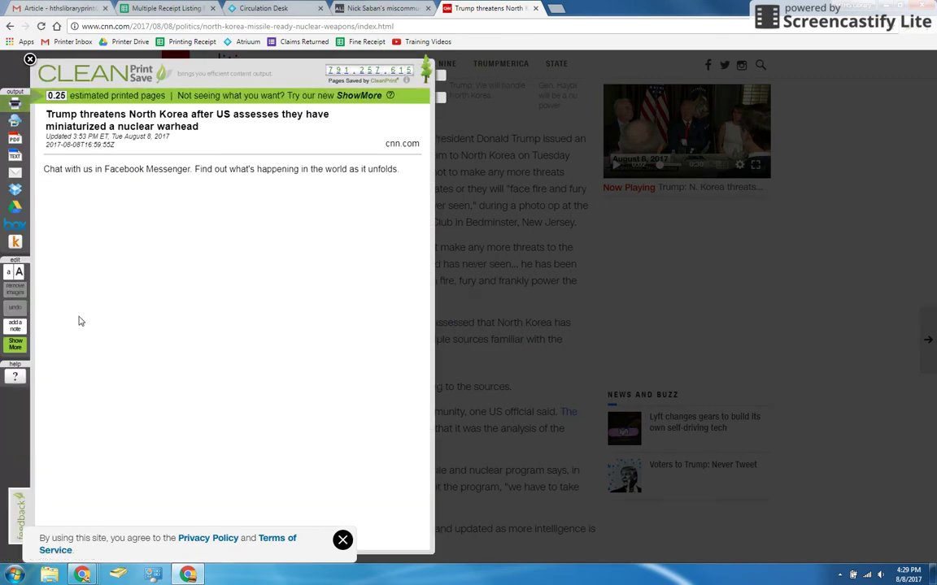
left_click(15, 342)
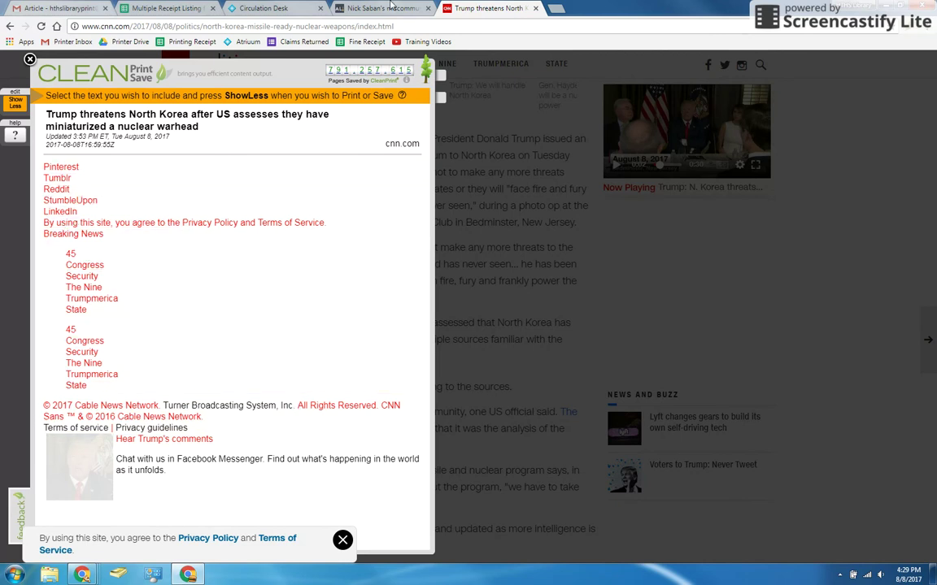
left_click(31, 58)
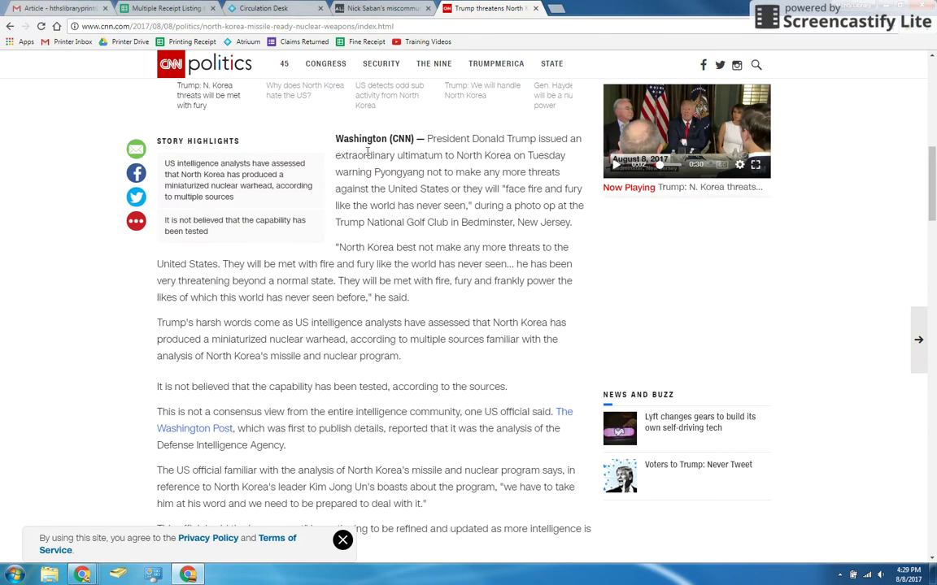
left_click_drag(333, 143, 309, 327)
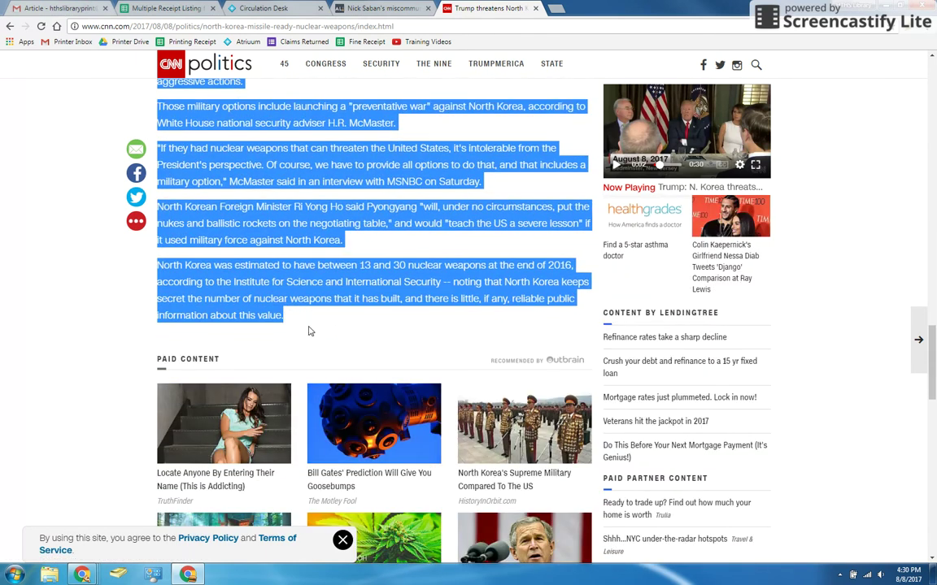
right_click(312, 287)
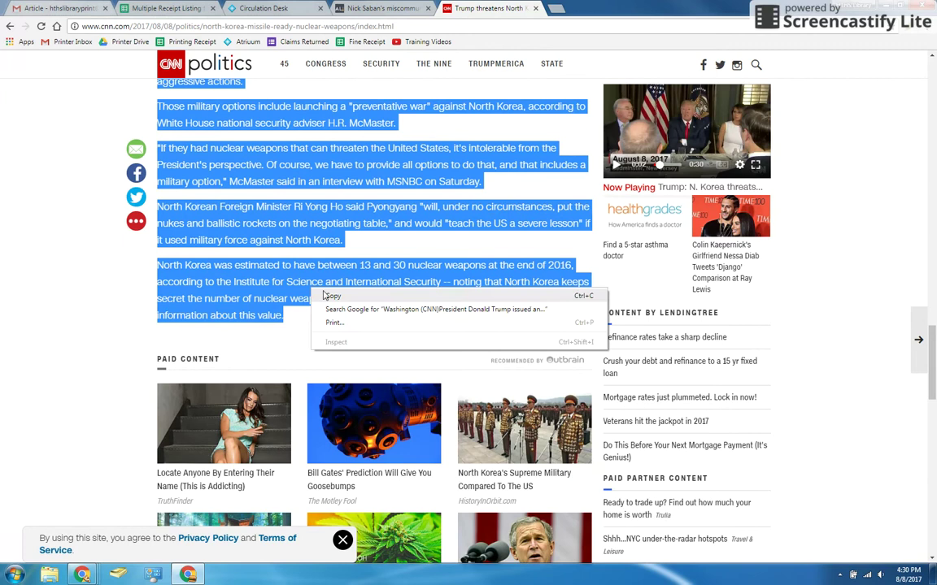
left_click(335, 331)
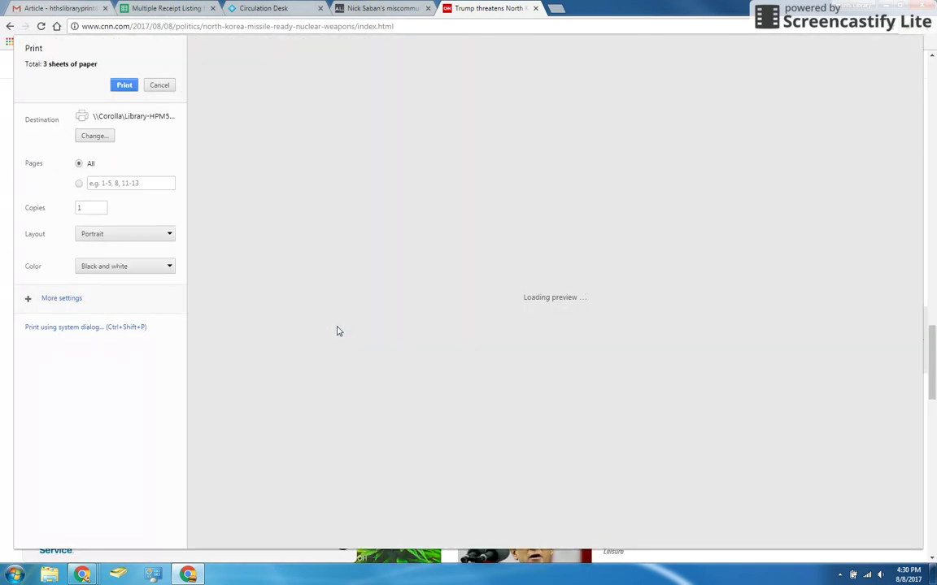
scroll(401, 283, "down", 12)
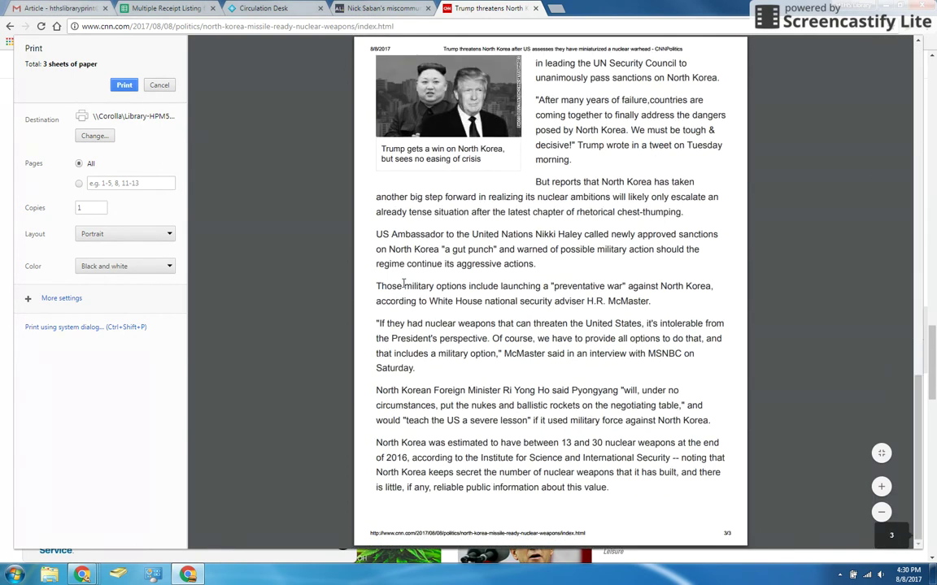
scroll(455, 293, "up", 3)
scroll(417, 375, "up", 1)
scroll(464, 417, "up", 8)
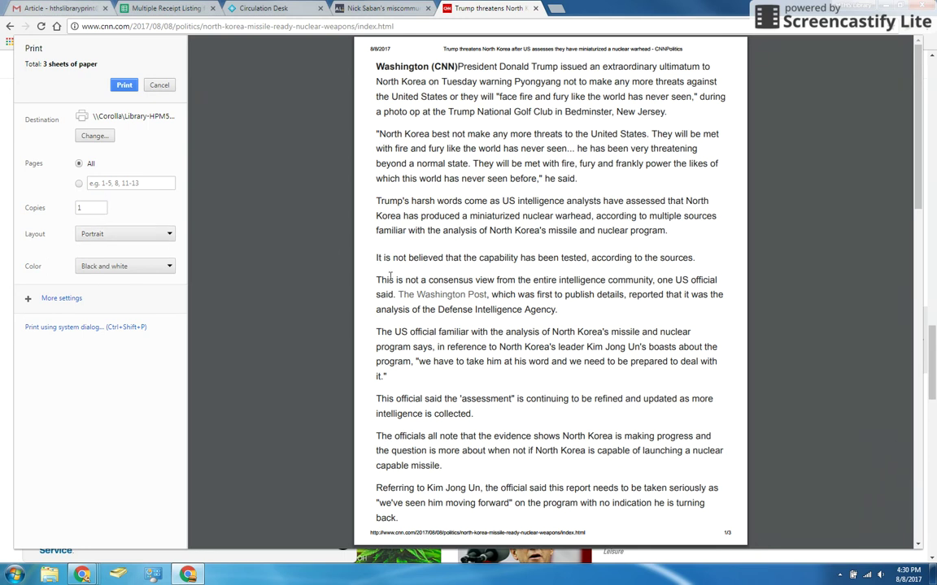
left_click(158, 84)
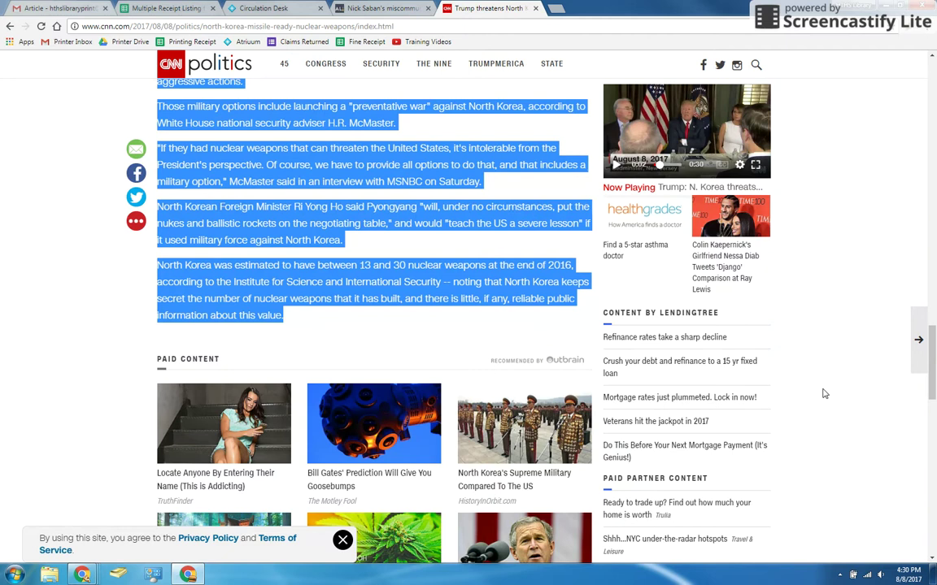
scroll(382, 314, "up", 8)
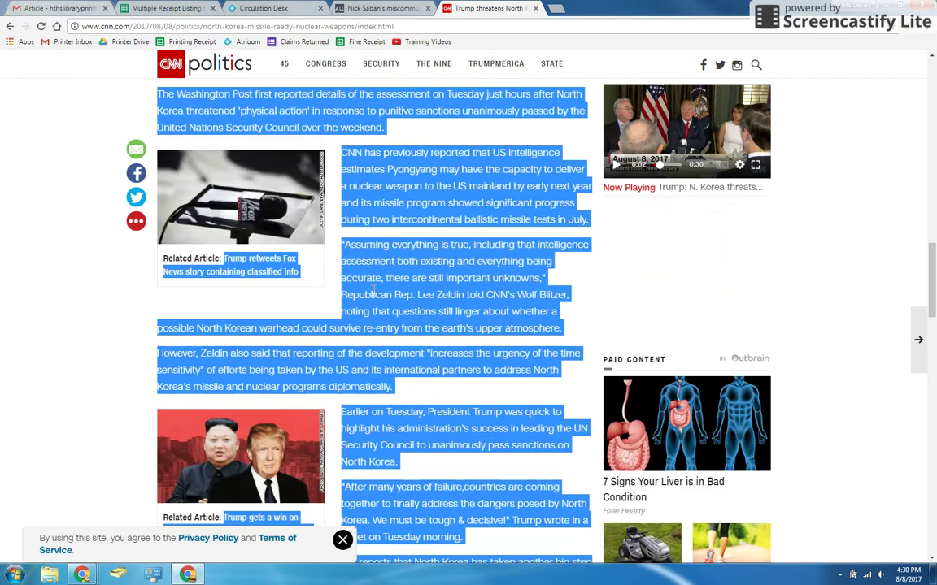
scroll(372, 291, "up", 15)
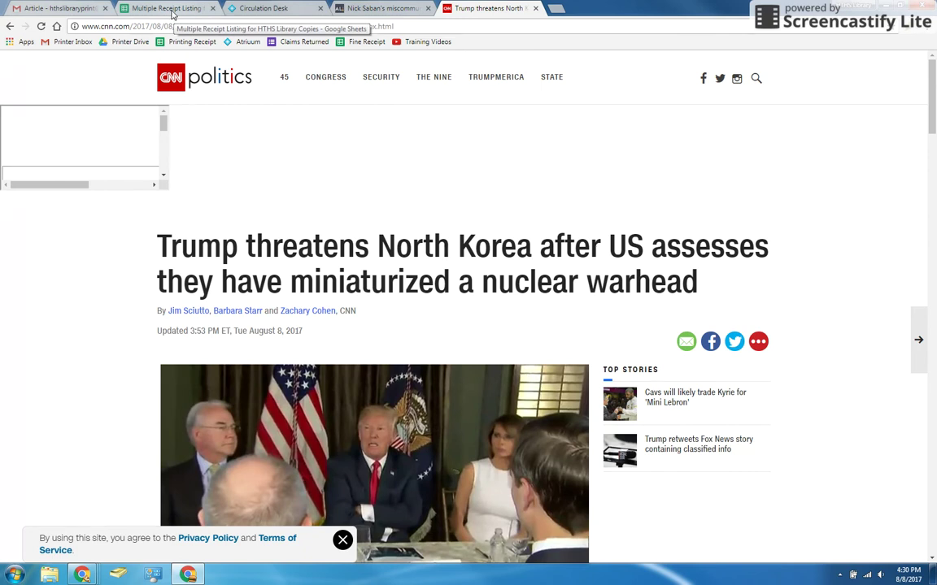
In row 5 of the receipt listing, enter date 8/8/2017, the patron's name and $0.40 cash.
left_click(163, 9)
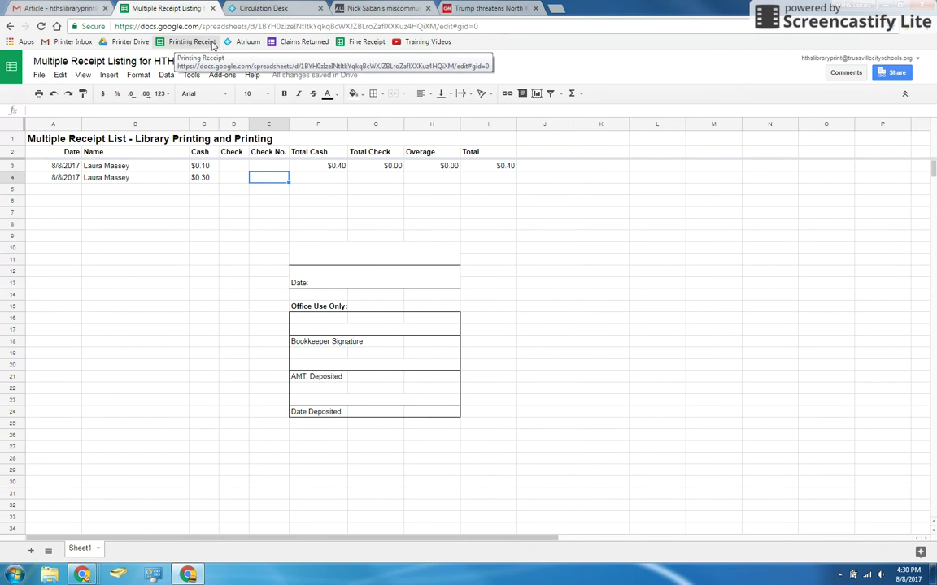
left_click(69, 191)
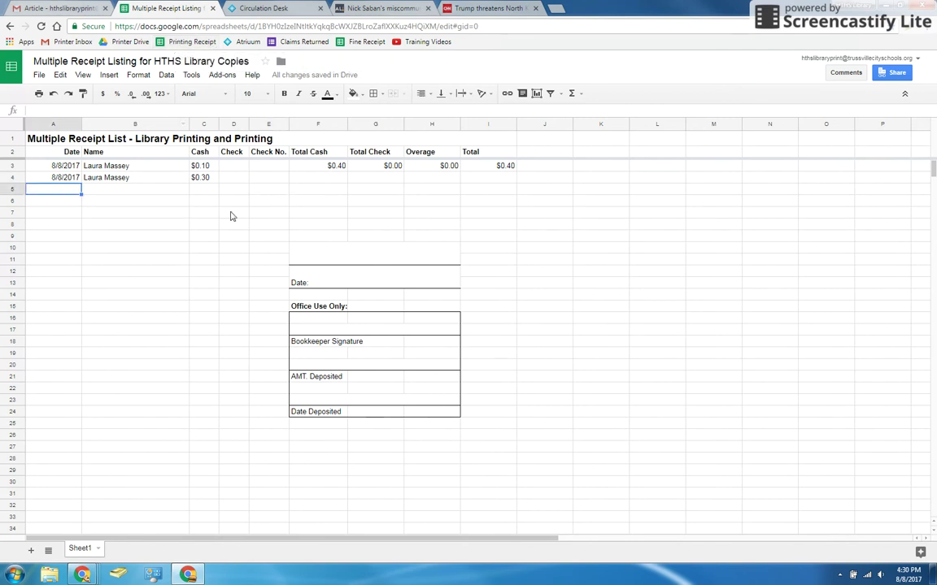
type("8/8/2017")
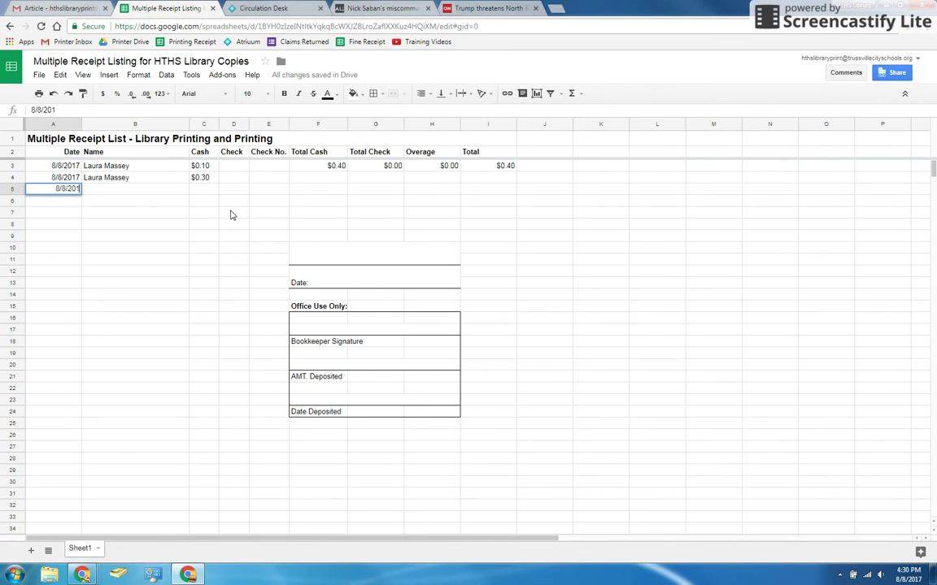
key("Tab")
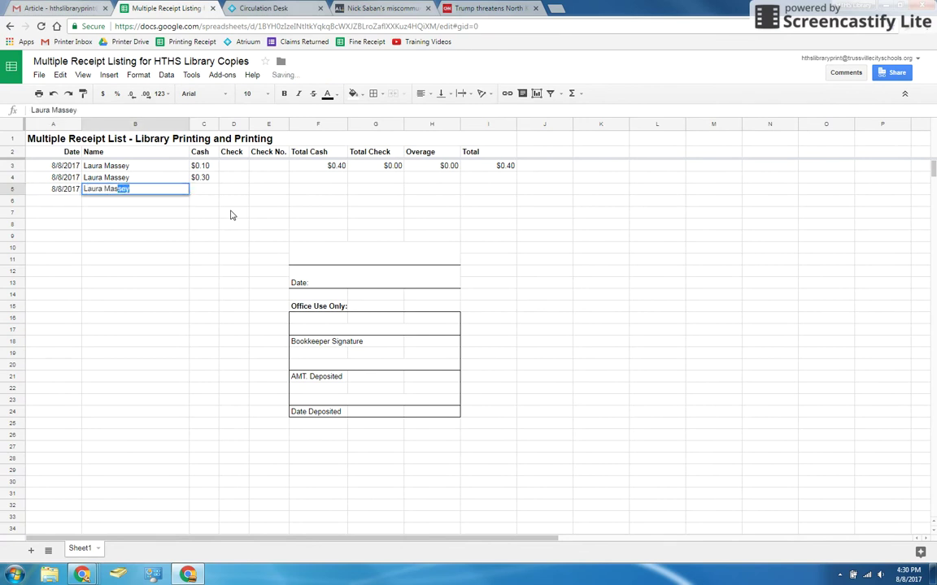
key("Tab")
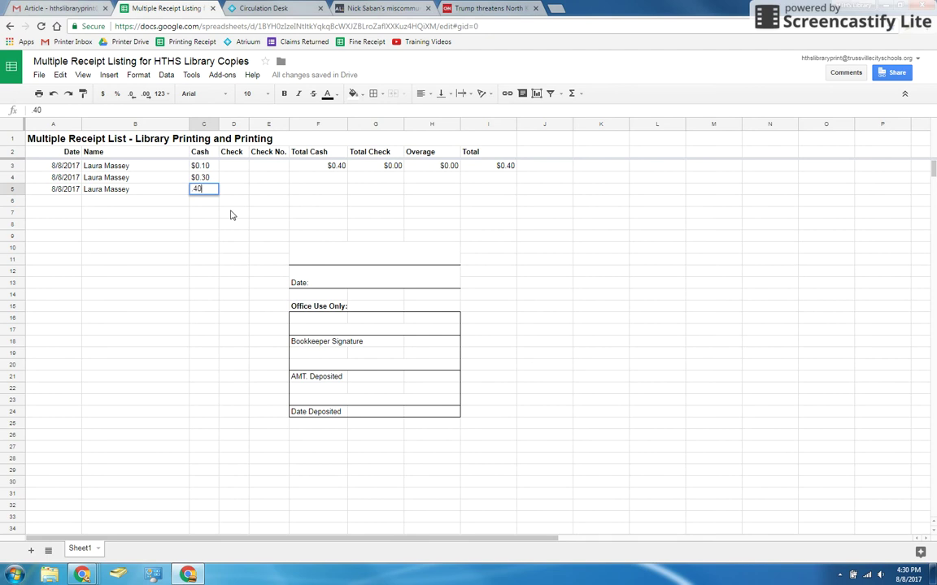
type(".40")
key("Return")
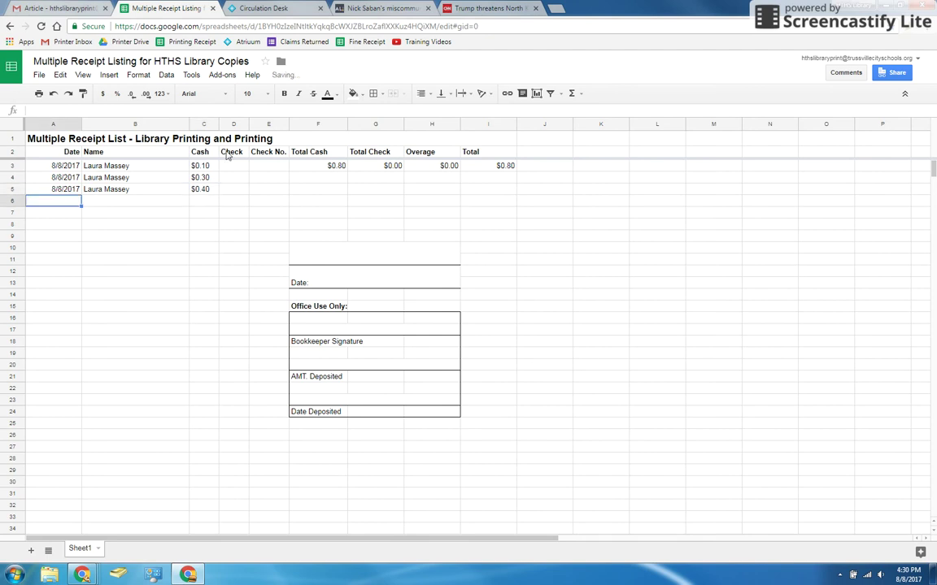
left_click(232, 191)
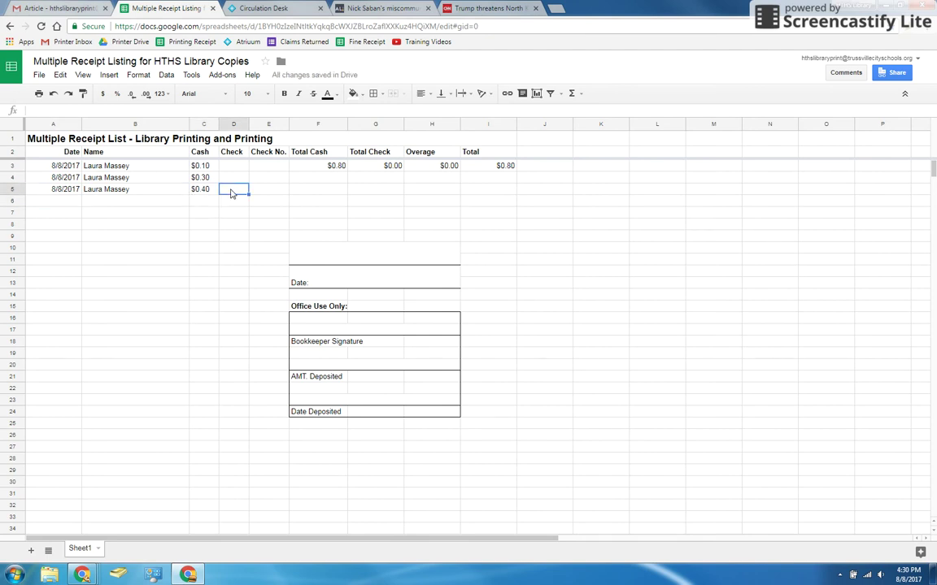
left_click(269, 191)
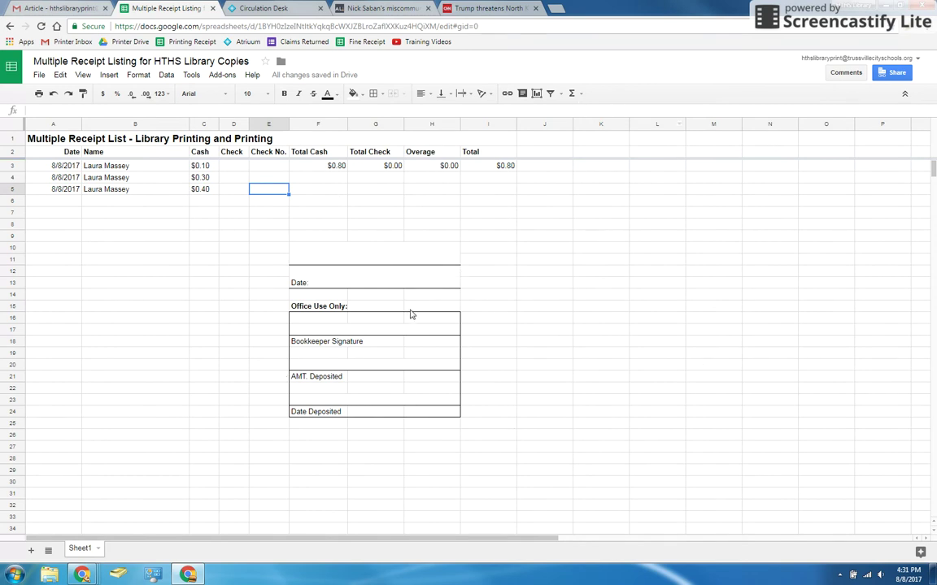
left_click(173, 205)
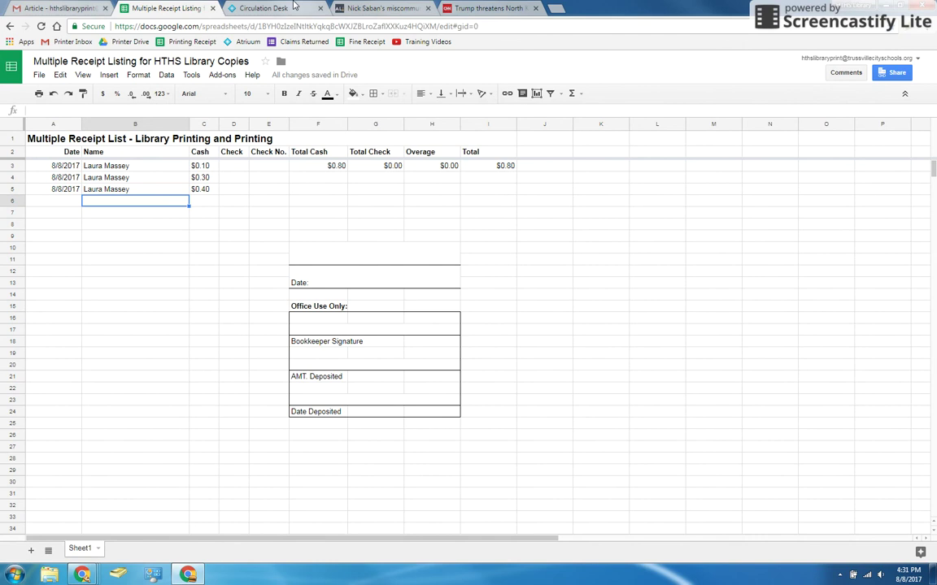
Pay $0.60 to patron credit without applying it to the $20.00 Damaged fine.
left_click(295, 6)
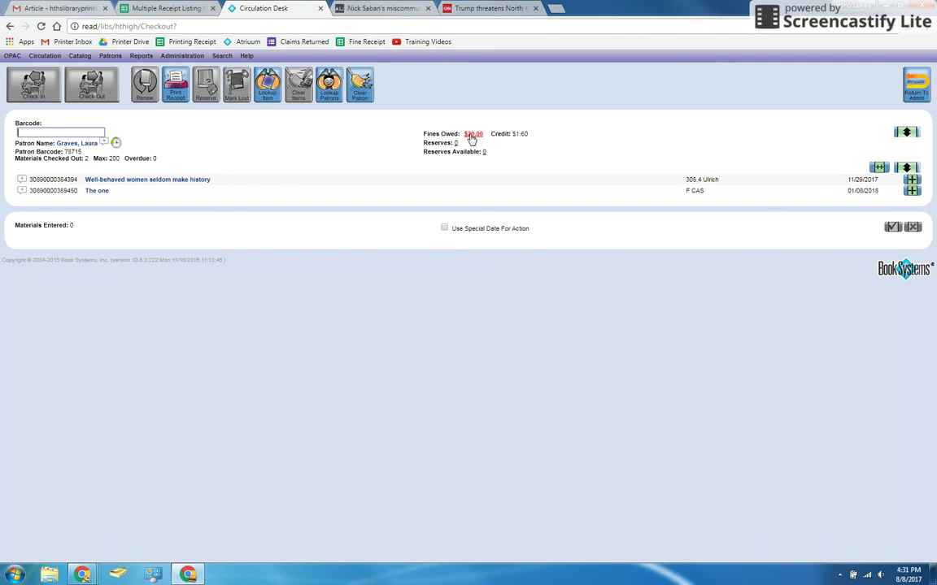
left_click(472, 135)
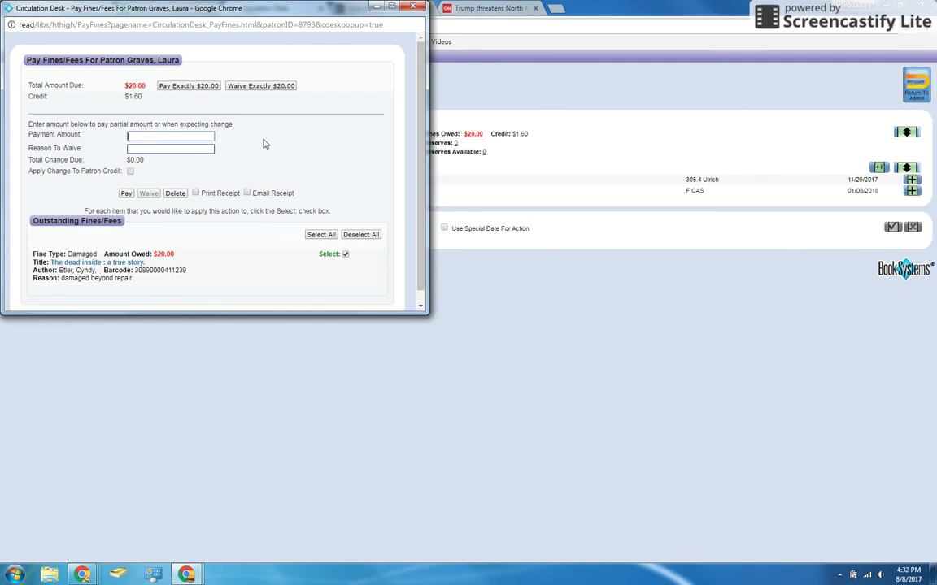
type("60")
left_click(169, 151)
left_click(130, 173)
left_click(345, 256)
left_click(124, 193)
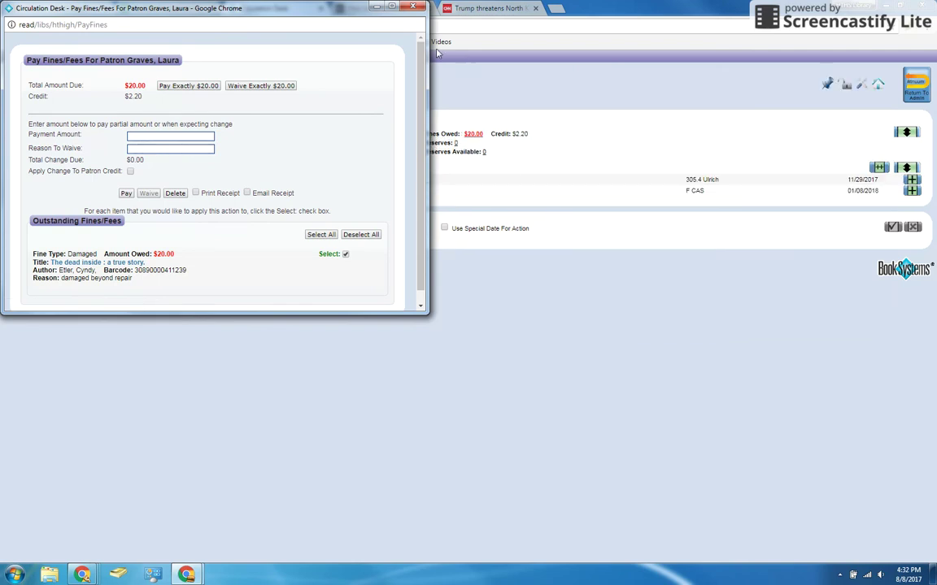
left_click(412, 7)
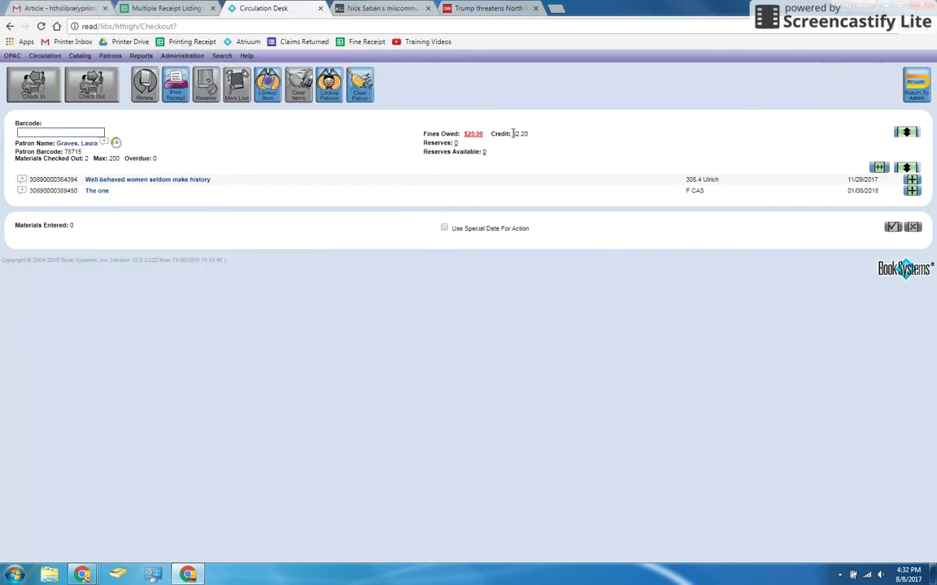
Highlight the new $2.20 credit amount to confirm it.
left_click_drag(515, 133, 567, 135)
left_click(560, 141)
double_click(521, 133)
left_click(545, 146)
left_click_drag(513, 134, 535, 135)
left_click(541, 144)
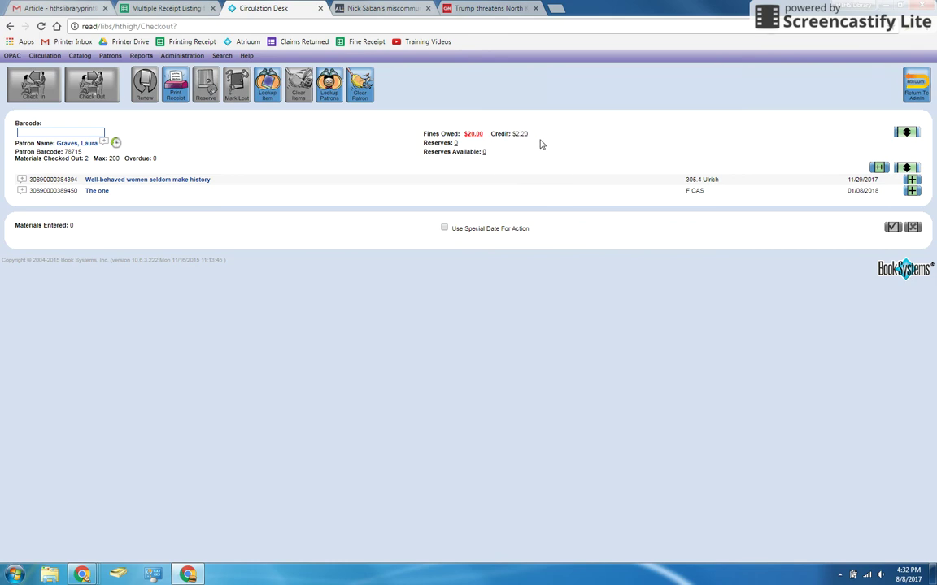